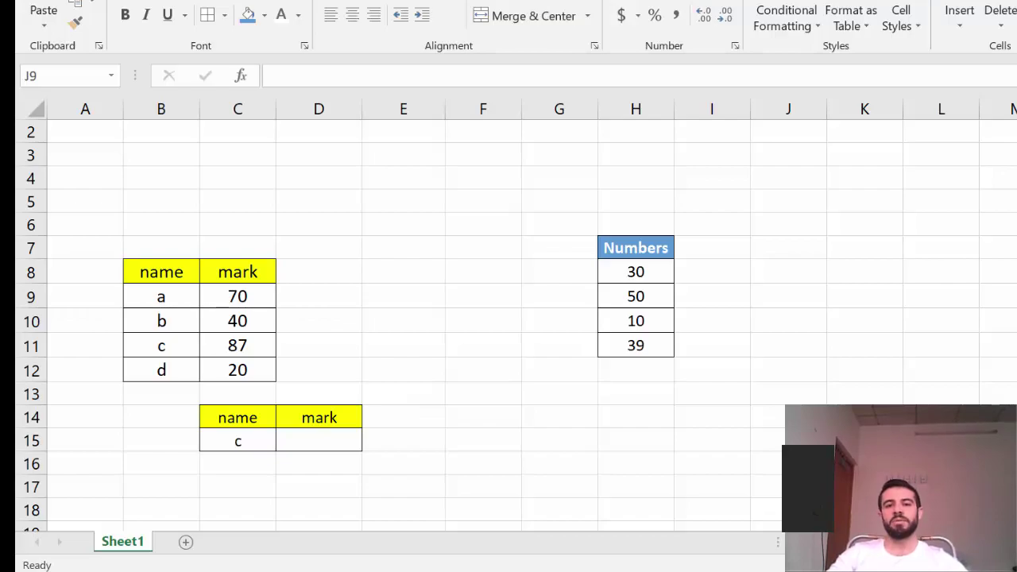
key(alt+Tab)
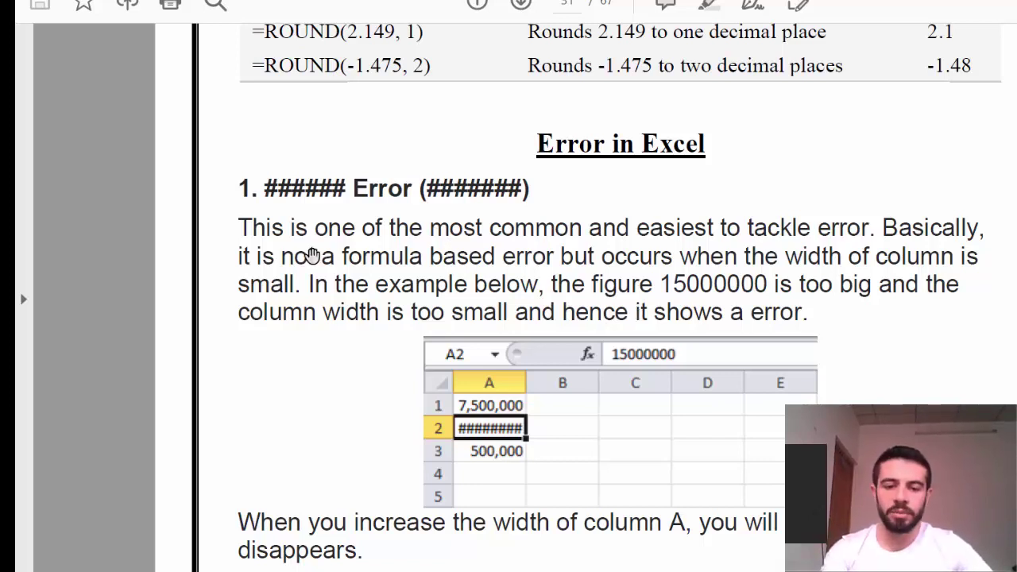
key(alt+Tab)
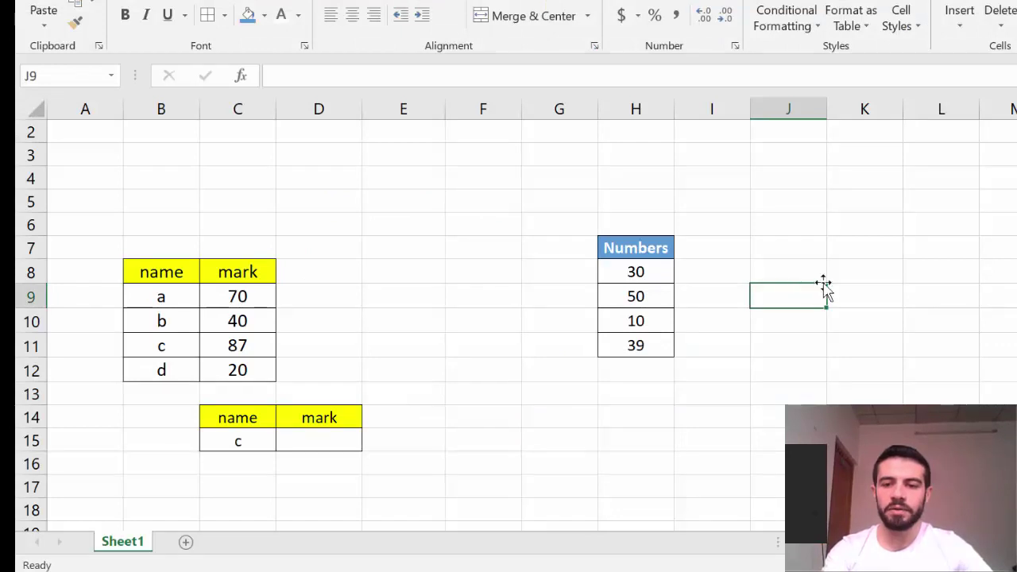
click(851, 240)
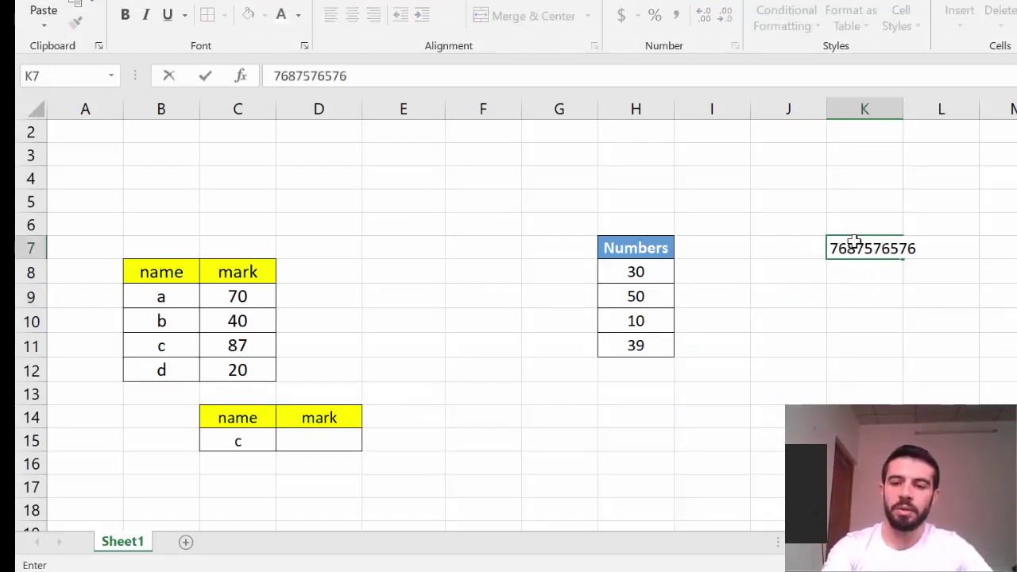
key(Return)
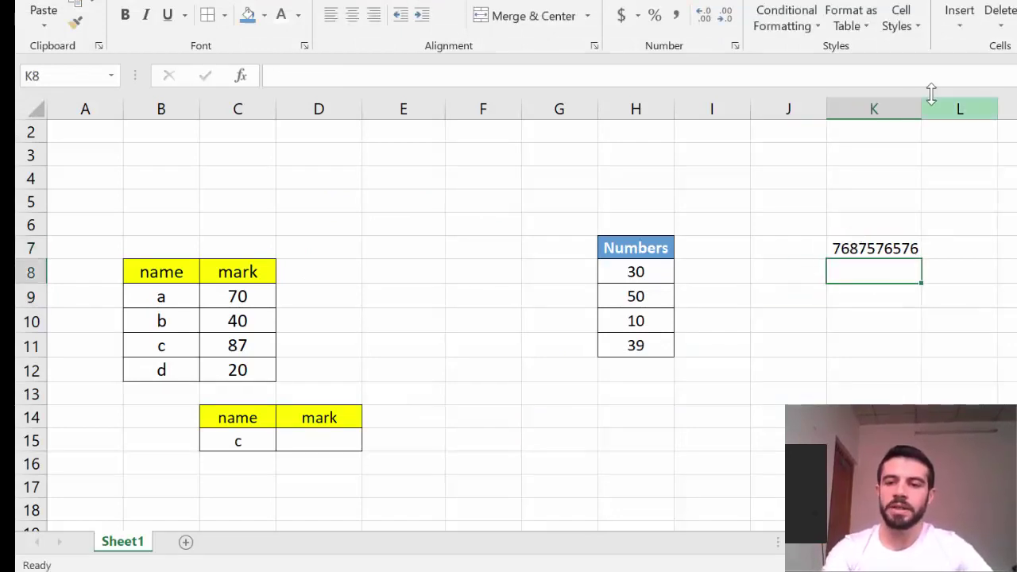
Narrow column K so K7 shows ### instead of 7.688E+09, then return to the errors guide
drag(921, 109, 867, 108)
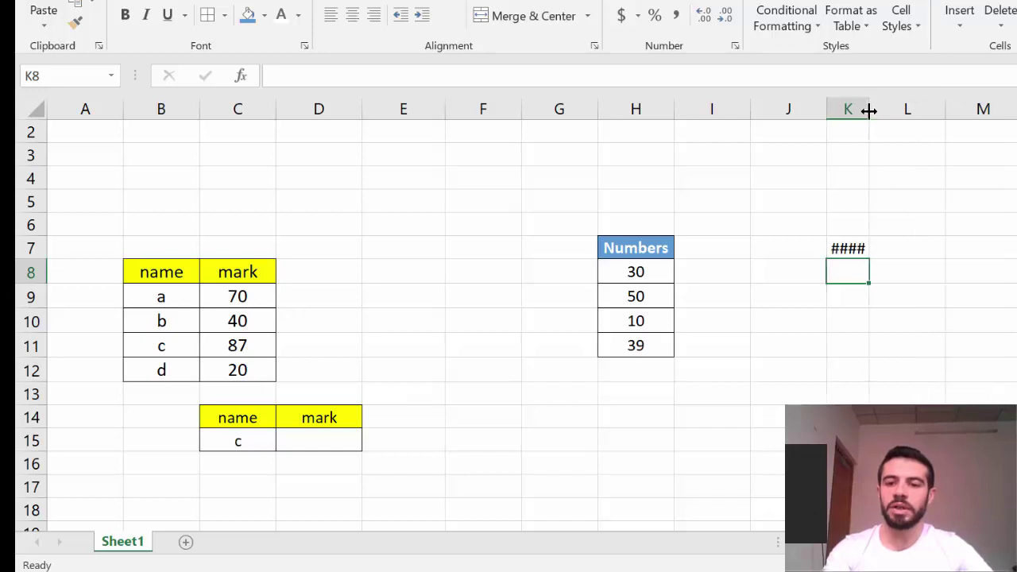
click(890, 264)
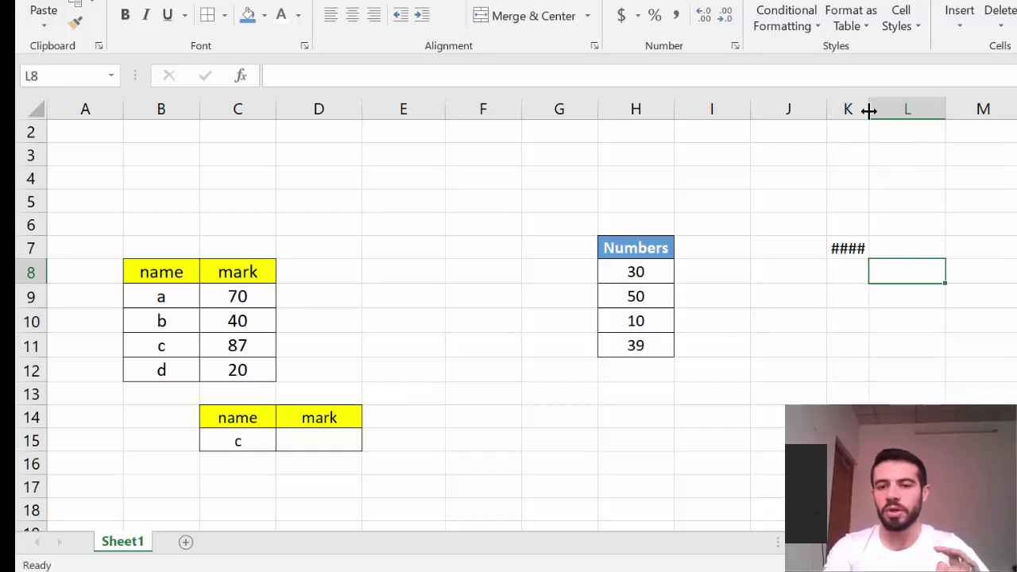
click(850, 246)
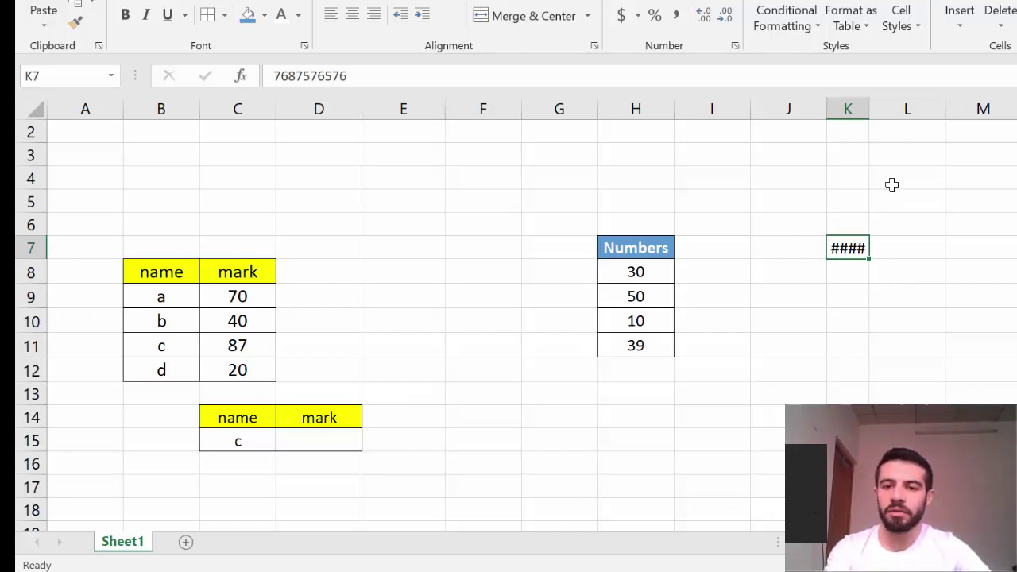
drag(870, 112, 916, 112)
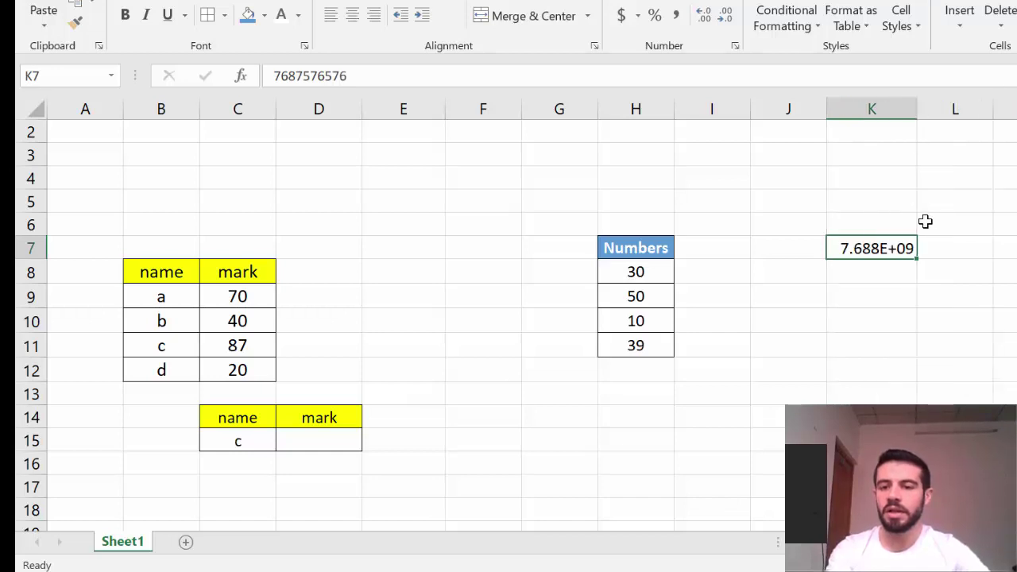
click(952, 277)
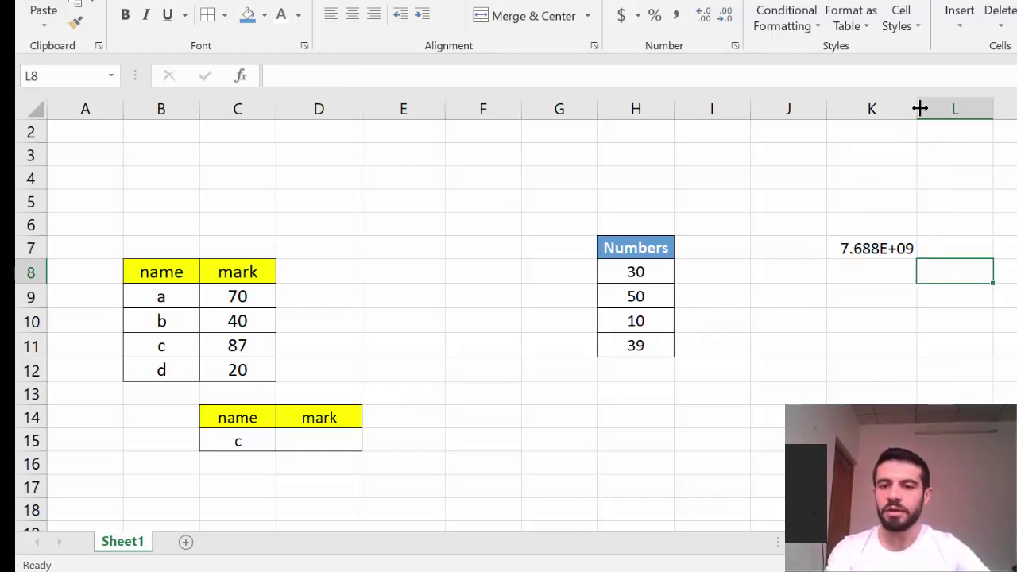
drag(919, 109, 864, 109)
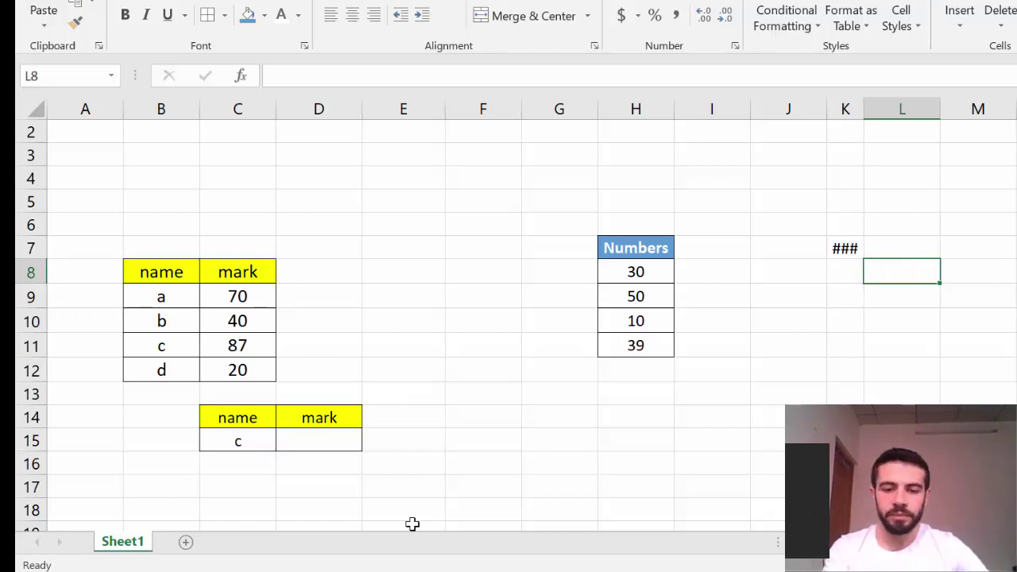
key(alt+Tab)
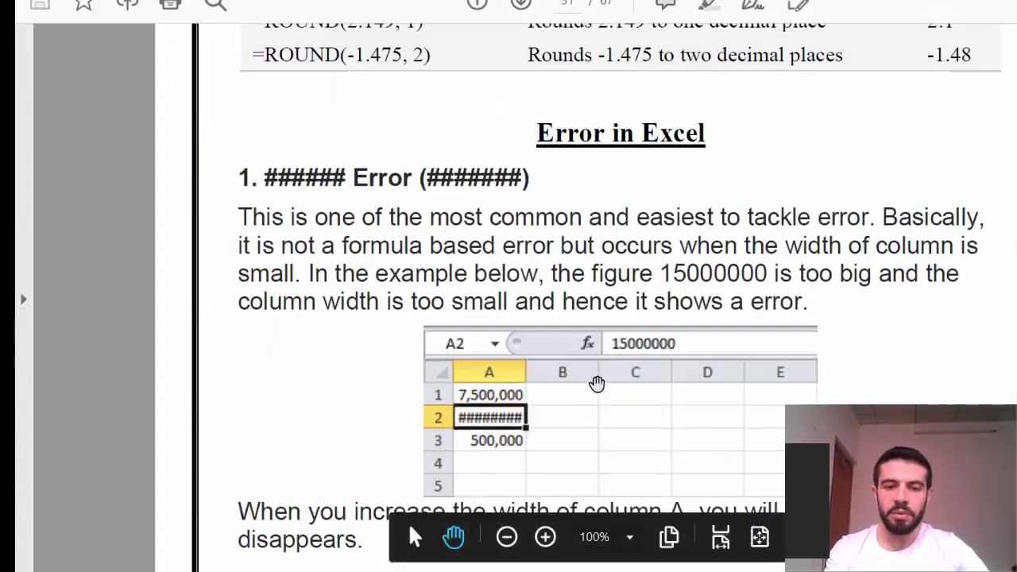
Scroll the guide to the '2. Name Error (#NAME?)' section and its =SUM(A1:A4) example
scroll(596, 382, down, 5)
scroll(596, 384, down, 10)
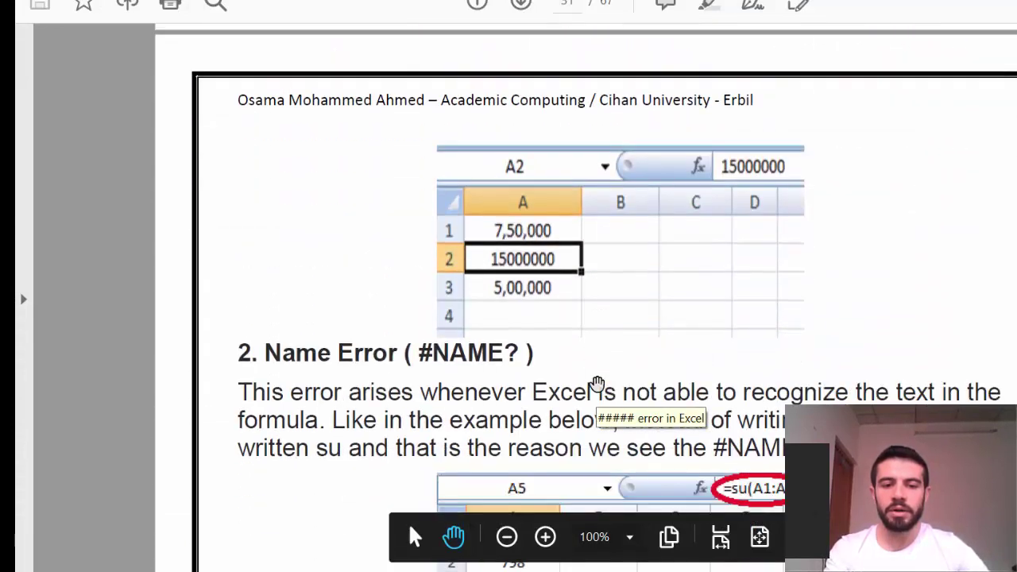
scroll(596, 384, down, 3)
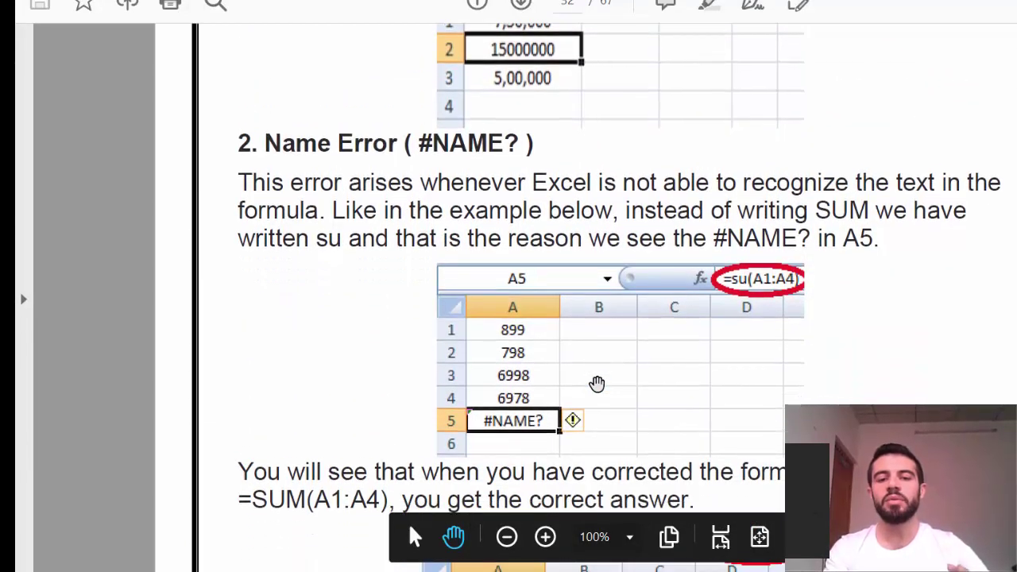
scroll(596, 383, down, 1)
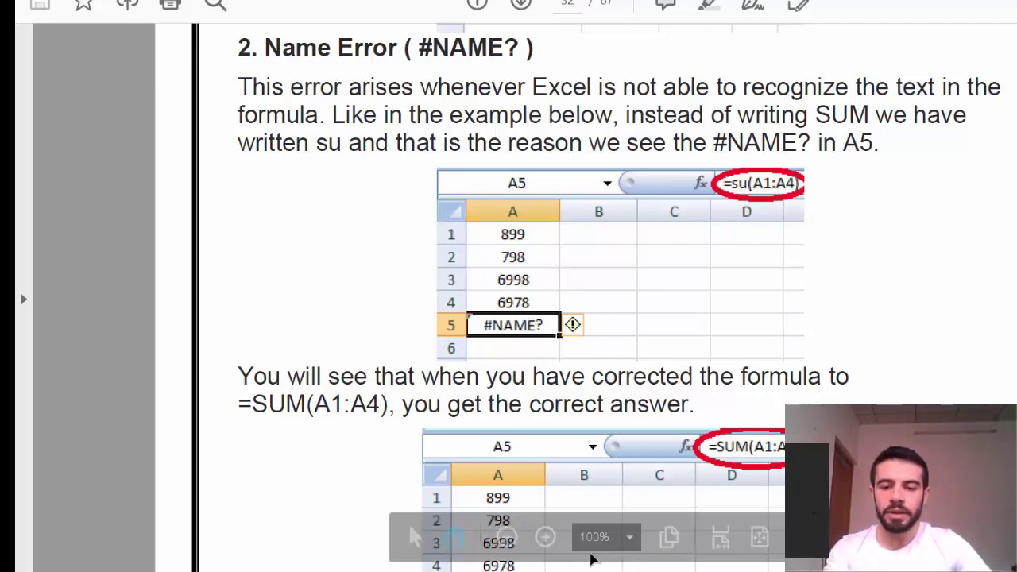
key(alt+Tab)
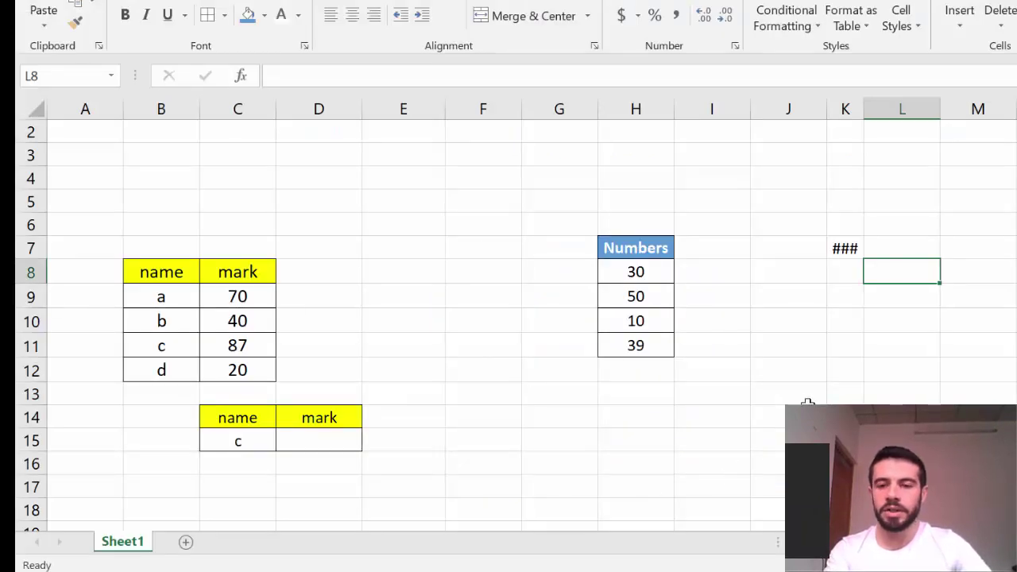
Enter =avarige(H8:H11) in J12 so it displays a #NAME? error
click(791, 369)
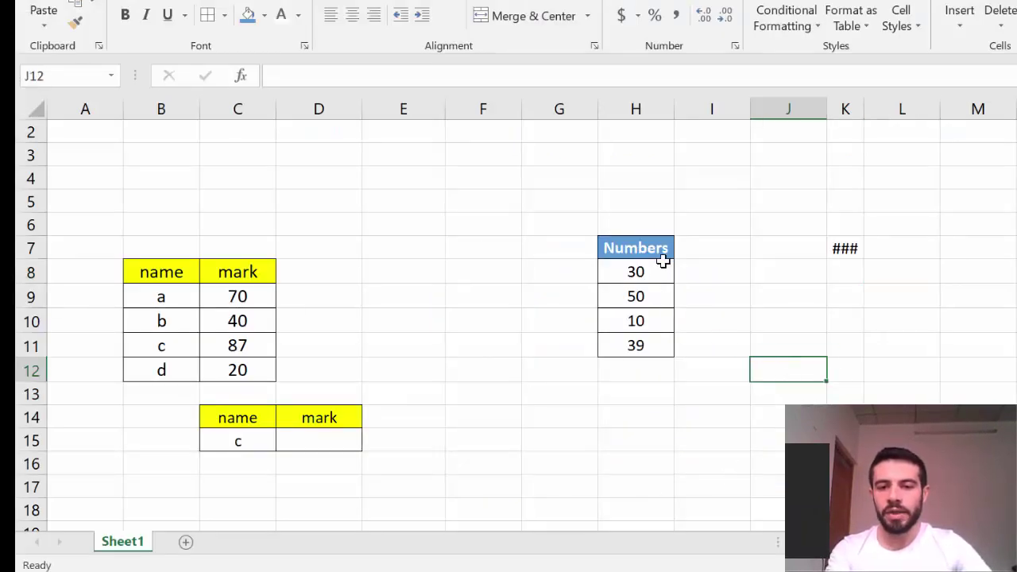
key(F2)
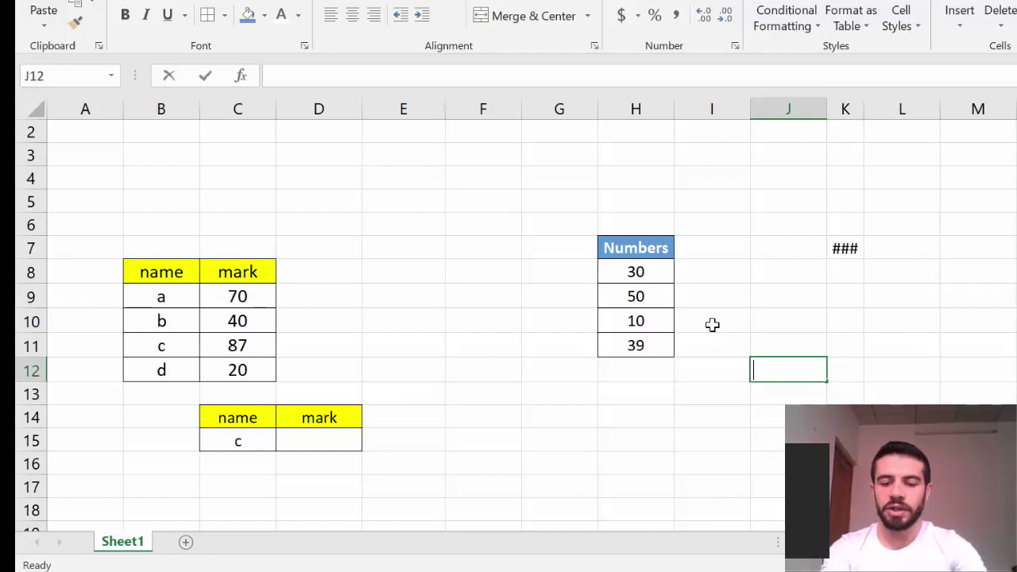
text(=ava)
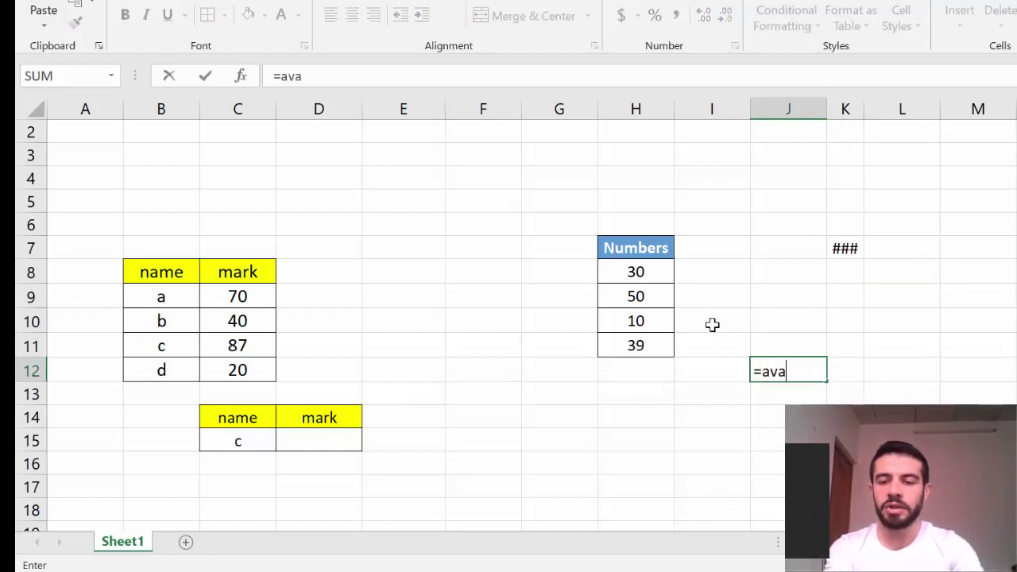
text(rige)
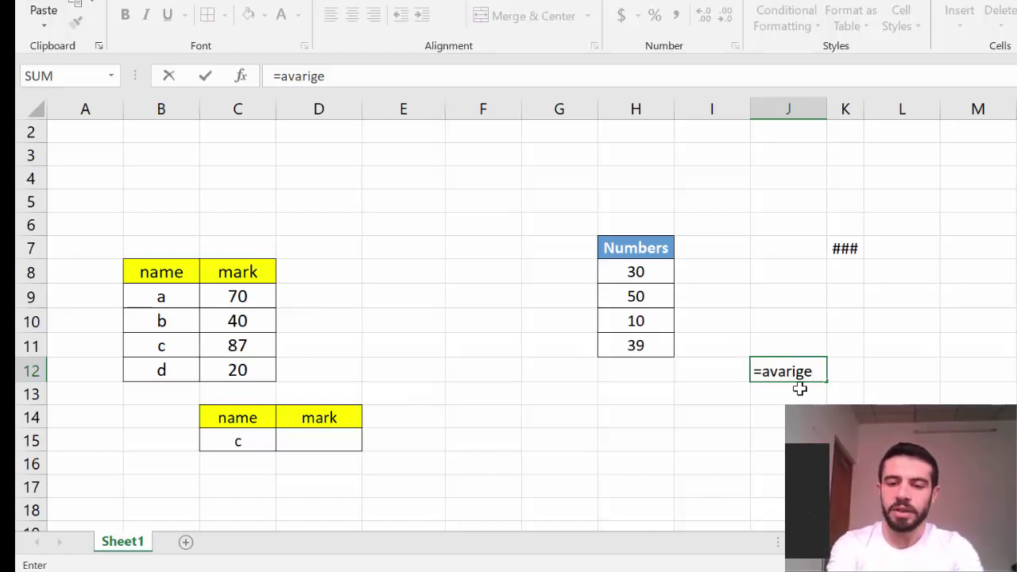
text(()
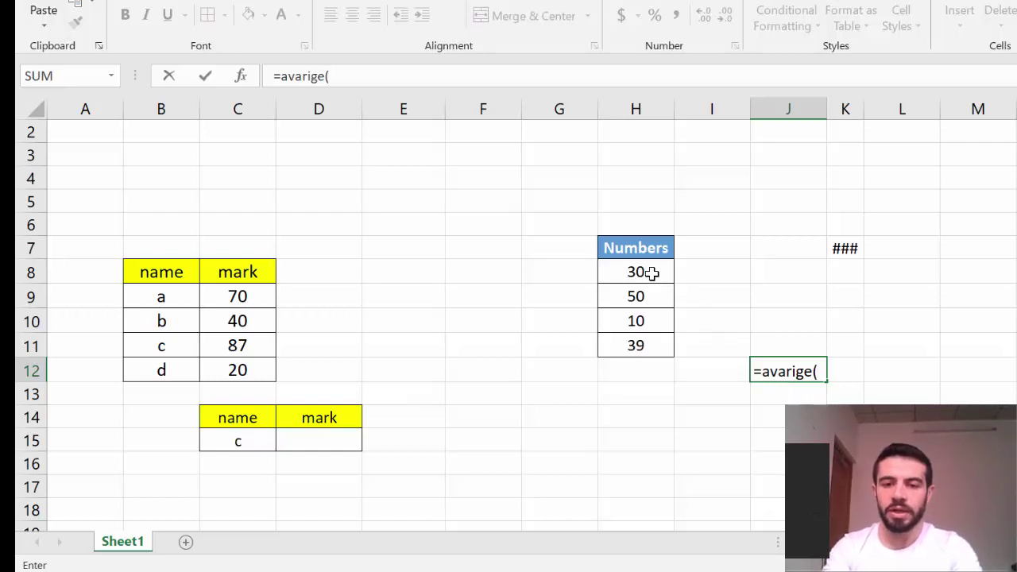
drag(651, 272, 656, 343)
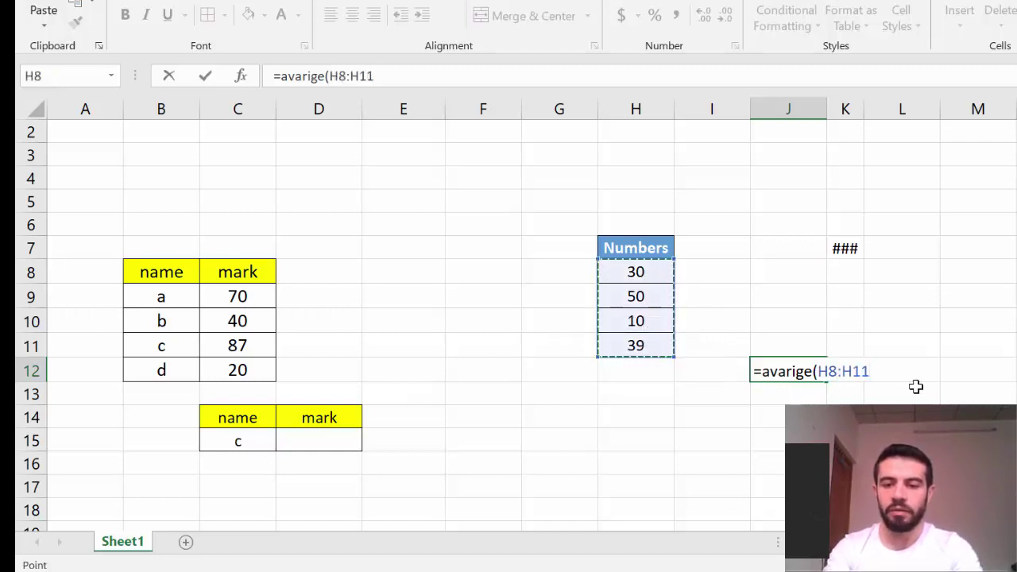
key(Return)
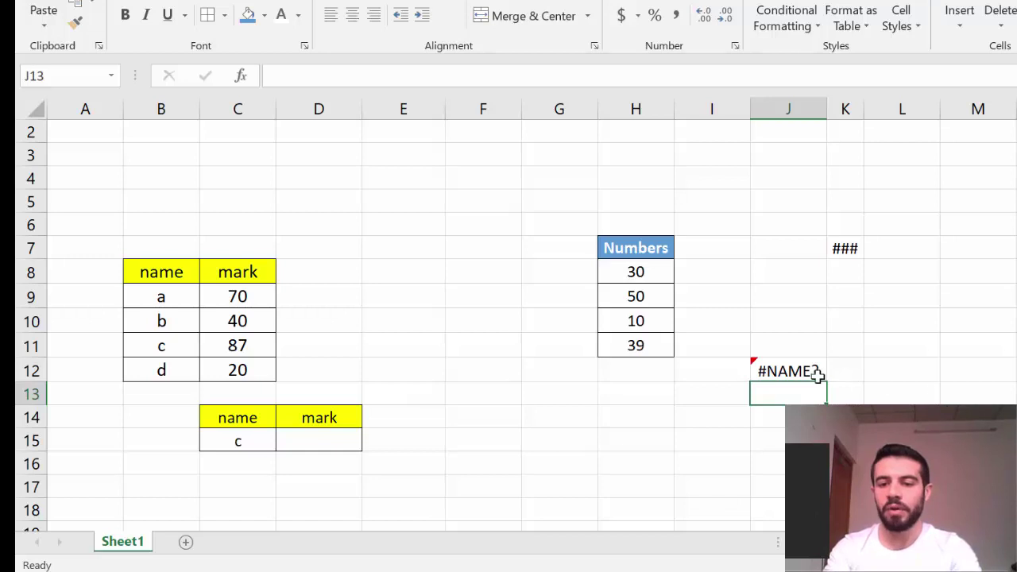
click(790, 369)
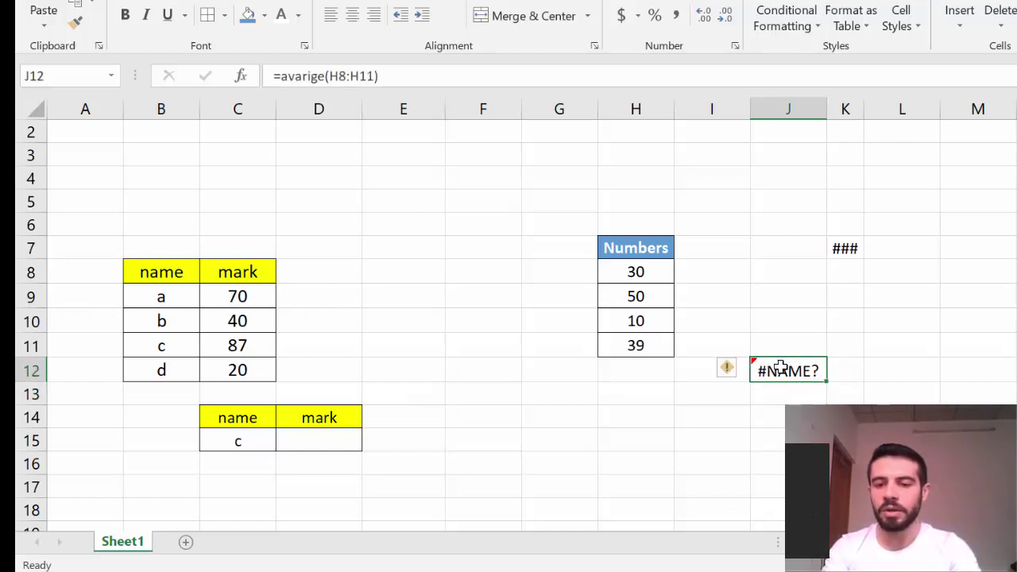
click(727, 370)
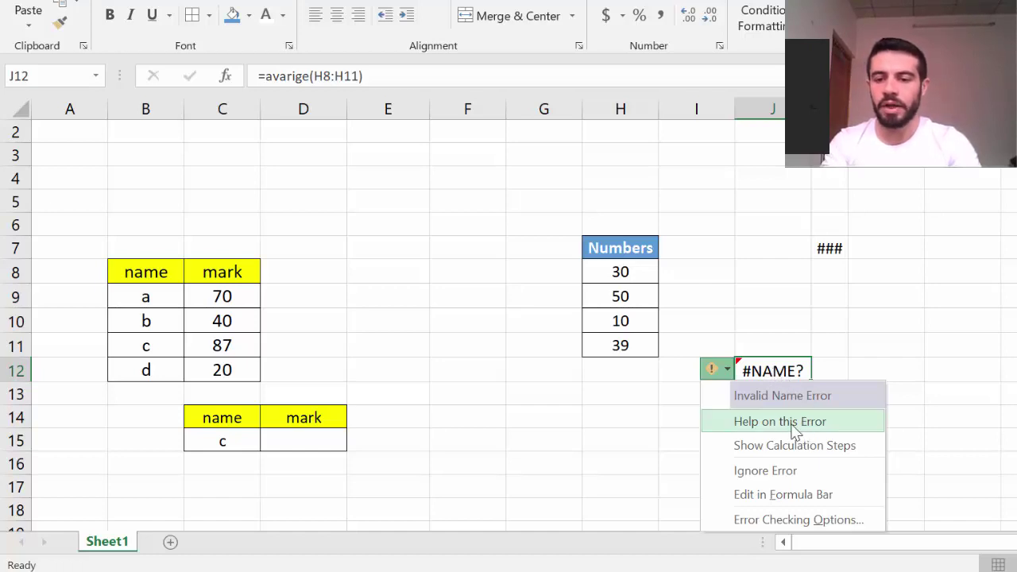
click(819, 448)
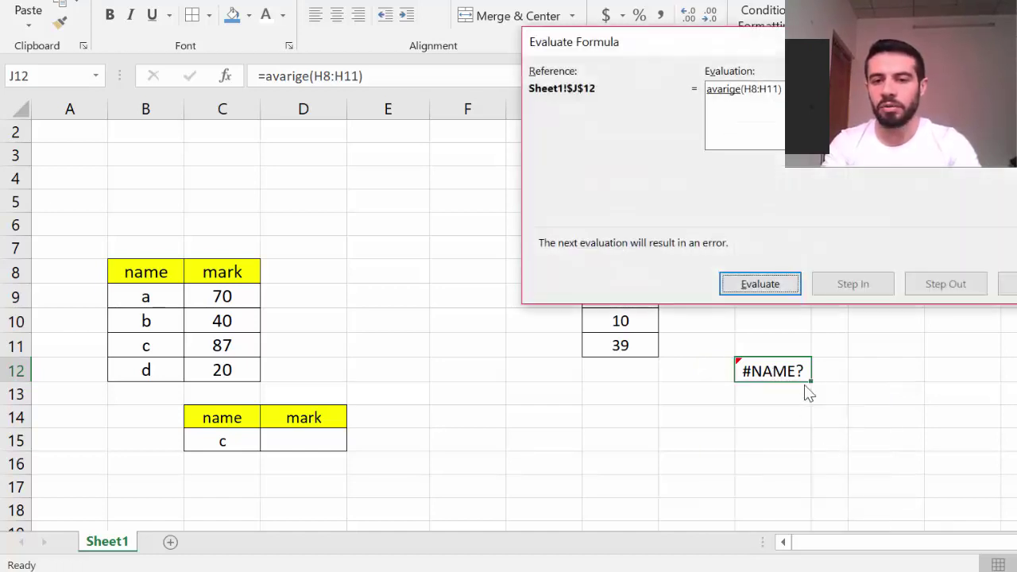
key(Escape)
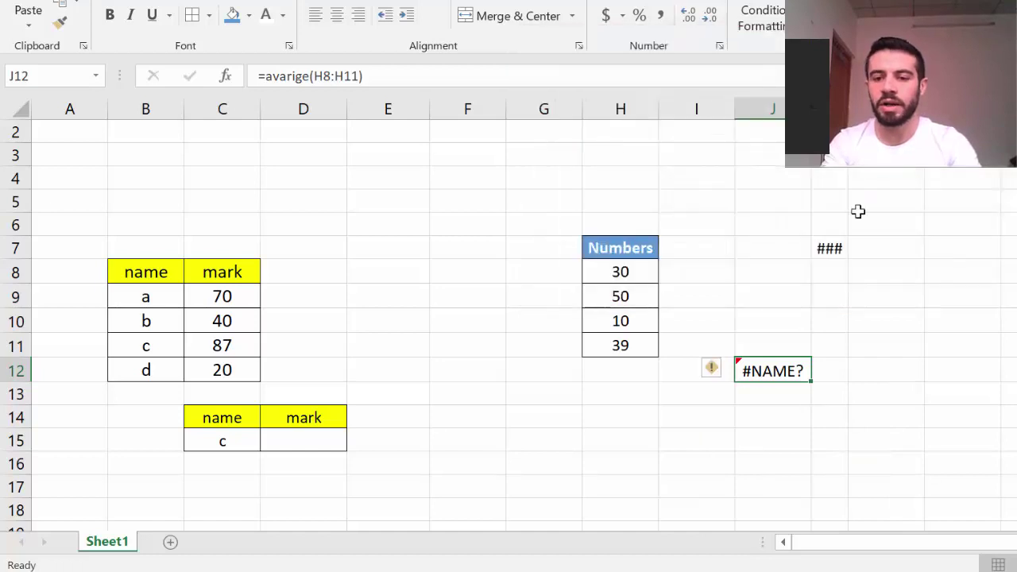
click(710, 370)
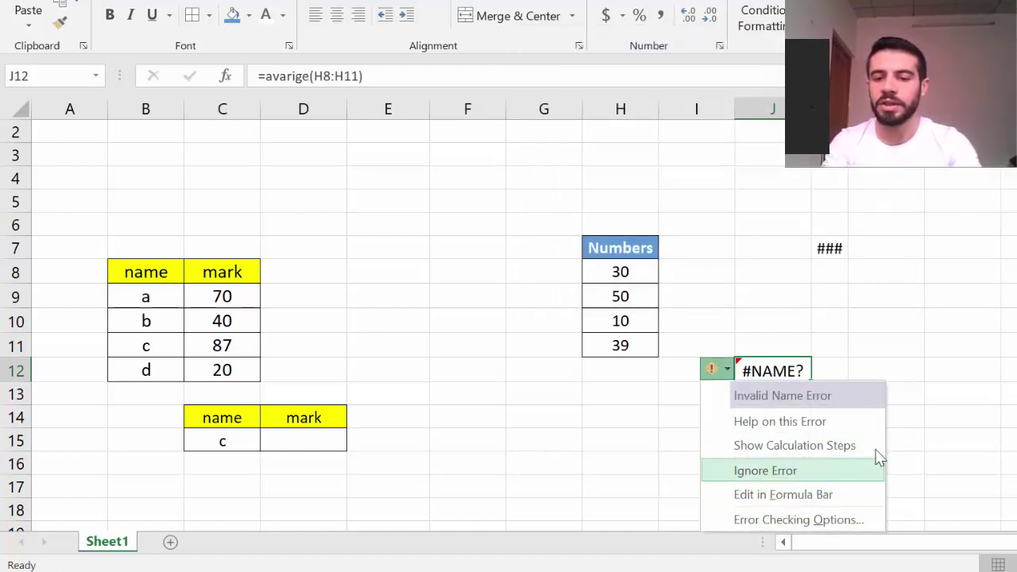
click(956, 425)
click(955, 425)
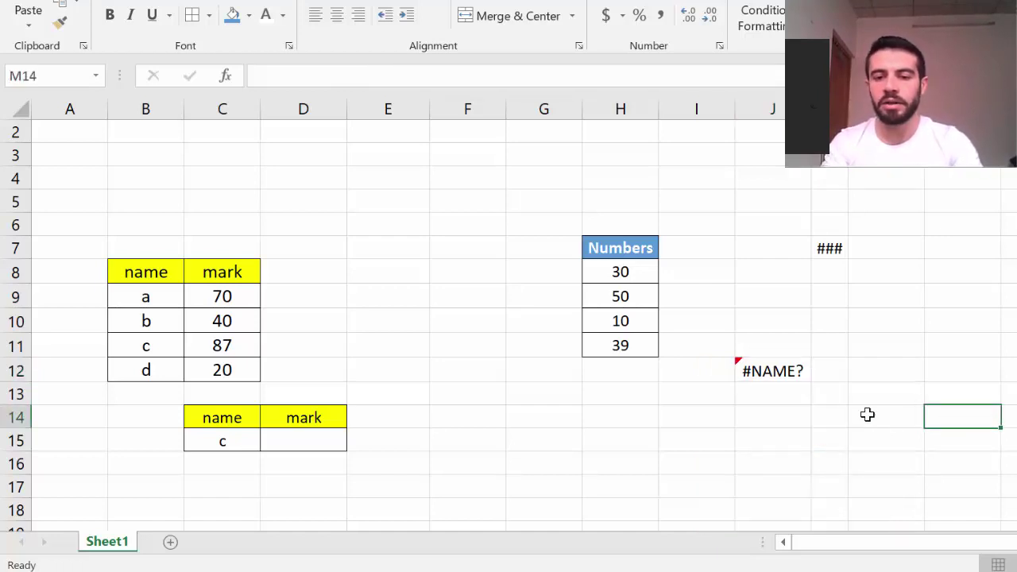
Correct J12's formula to =average(H8:H11) so it returns the average
double_click(784, 371)
double_click(770, 369)
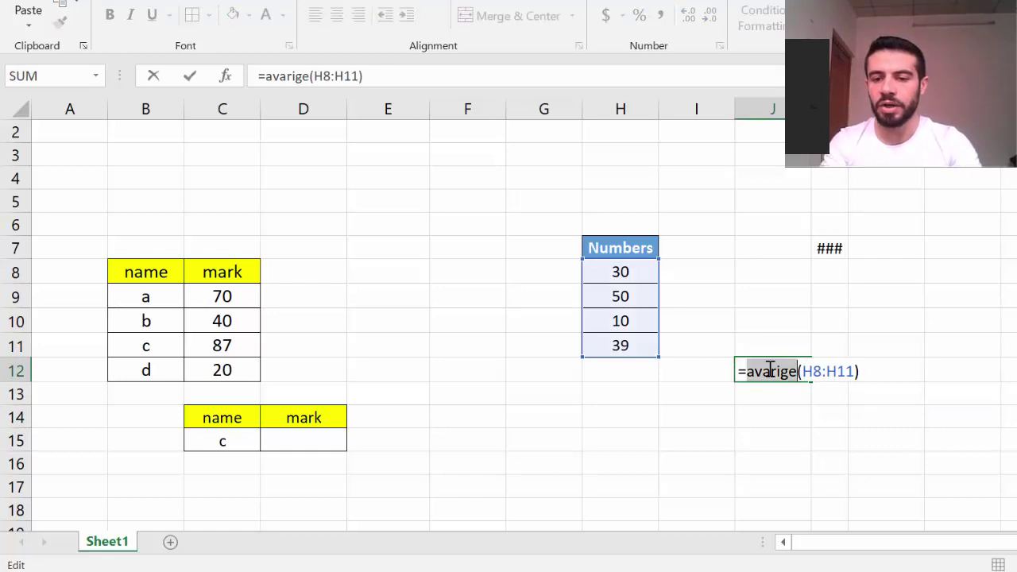
text(av)
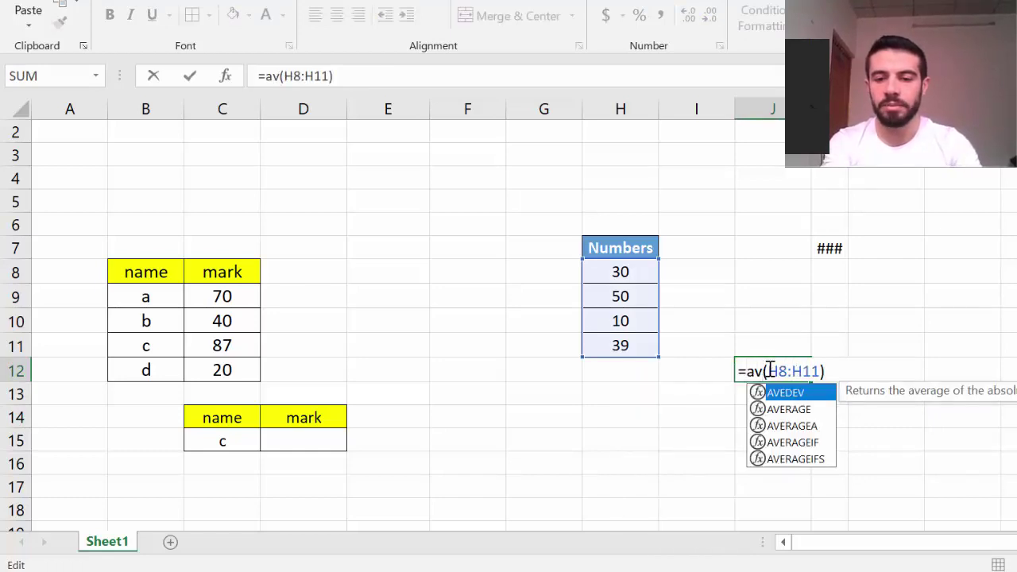
text(erage)
key(Return)
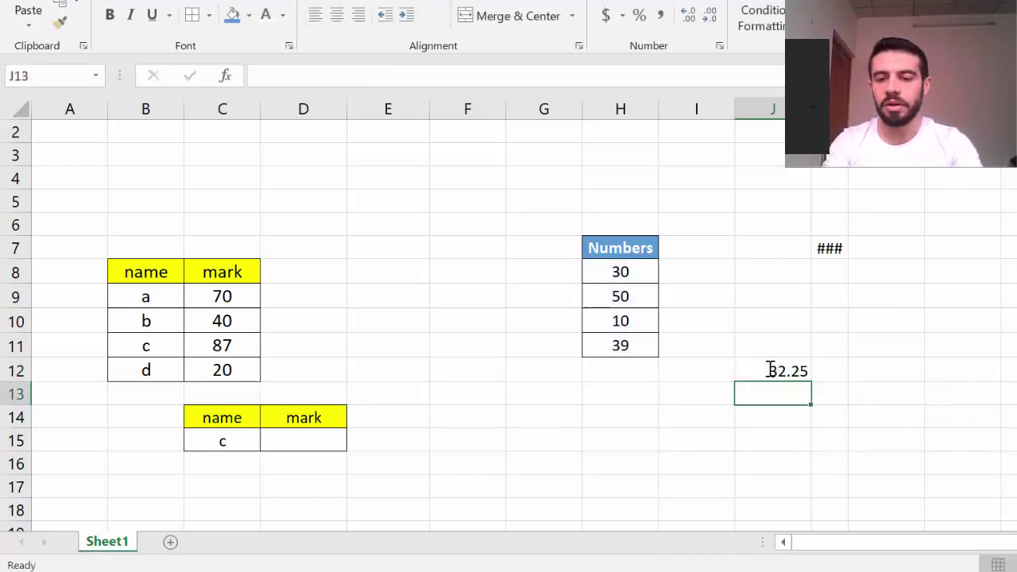
click(835, 394)
Misspell J12's function as =AVERGE(H8:H11), producing a #NAME? error
double_click(790, 372)
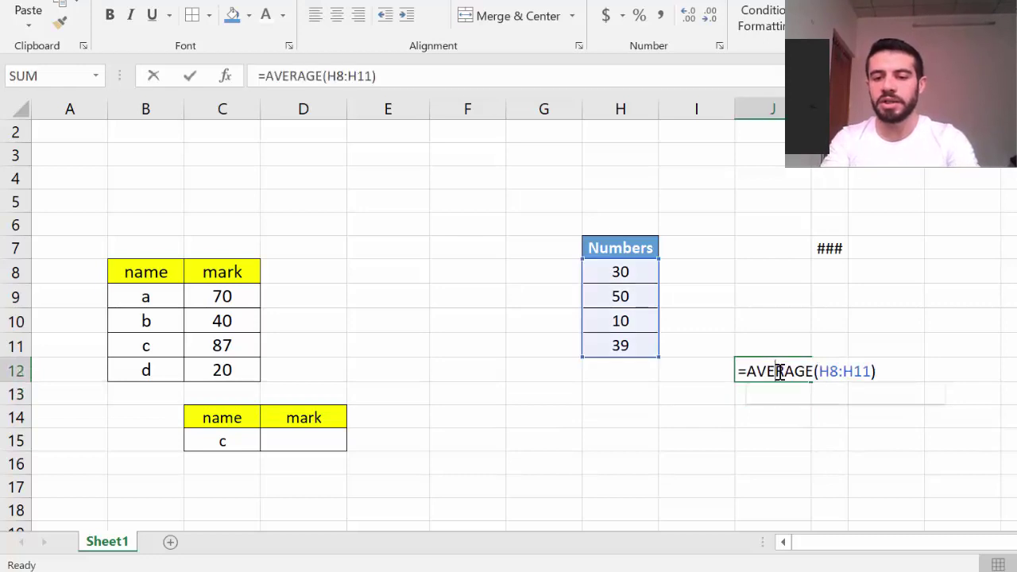
key(BackSpace)
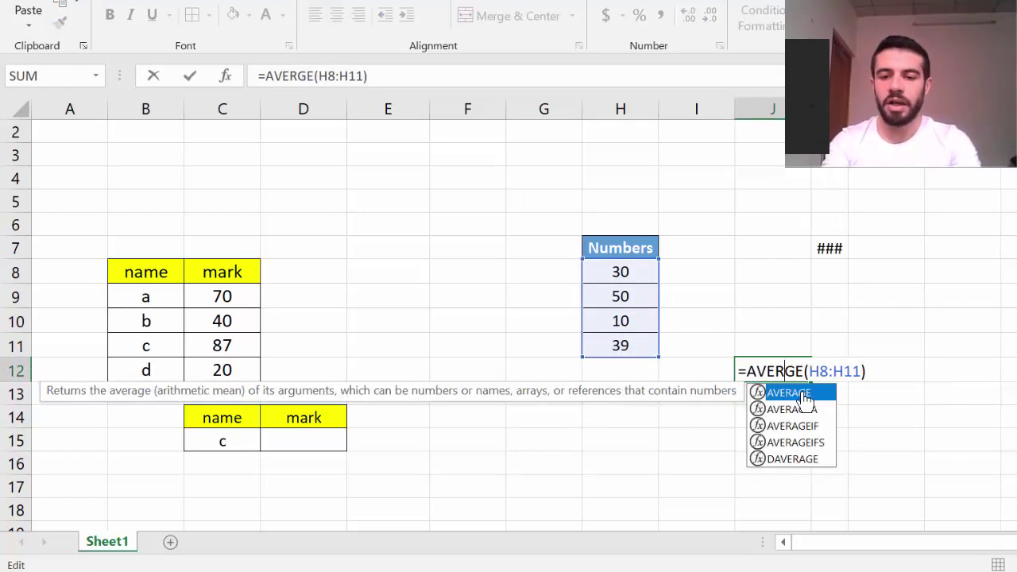
key(Return)
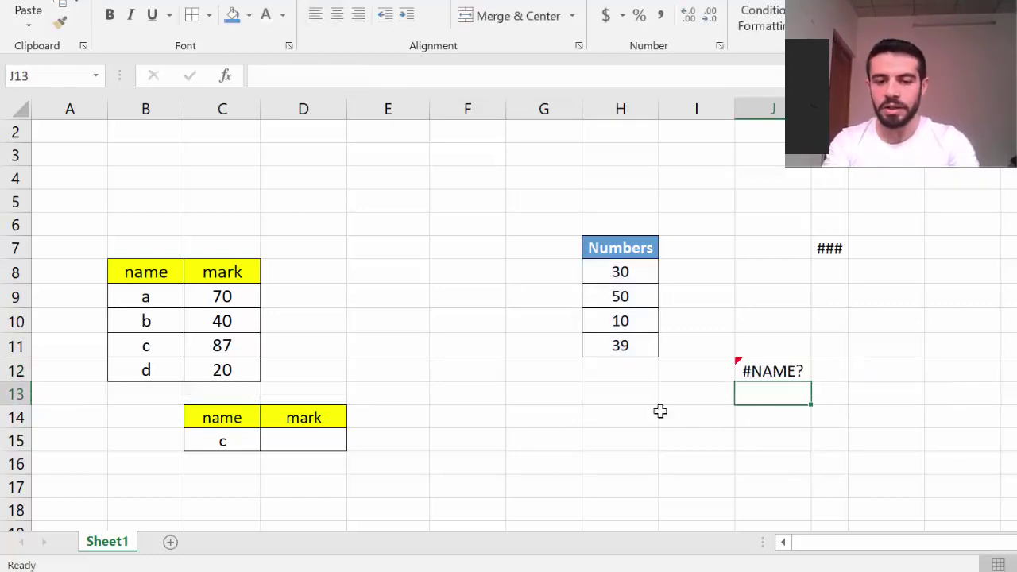
key(alt+Tab)
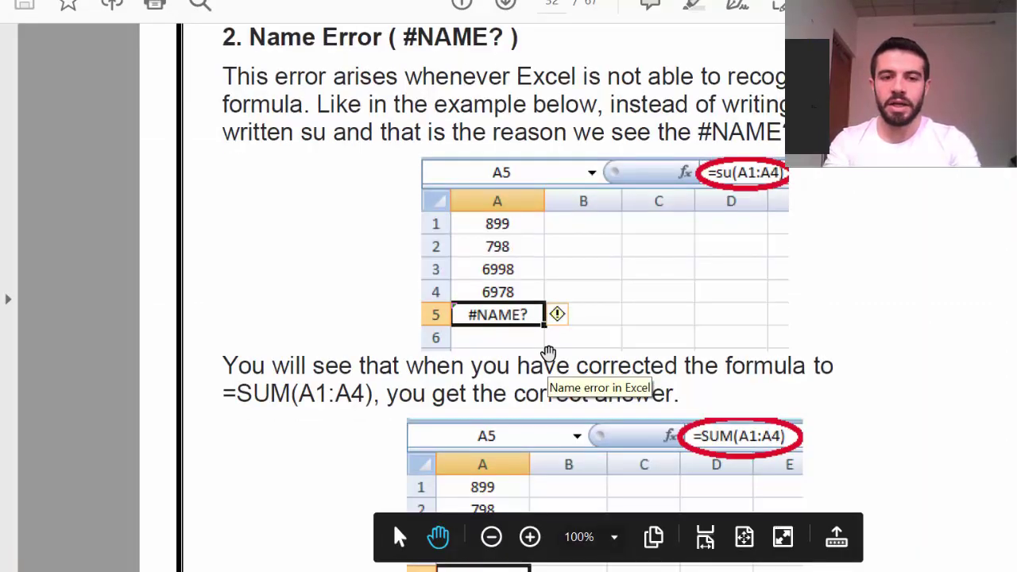
Scroll the guide to the '3. Value Error (#VALUE!)' section, then return to Excel
scroll(548, 352, down, 2)
scroll(548, 351, down, 10)
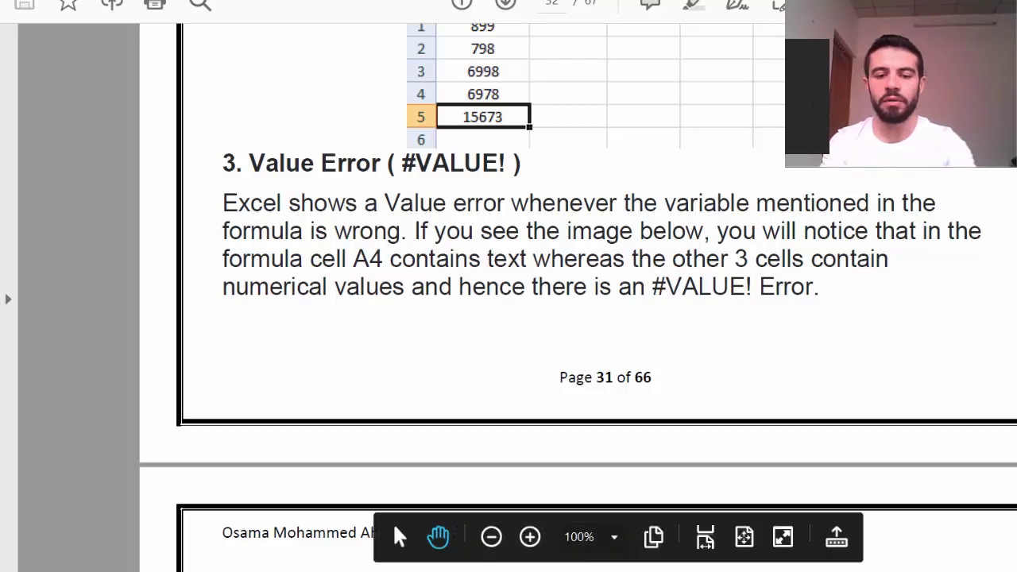
click(616, 570)
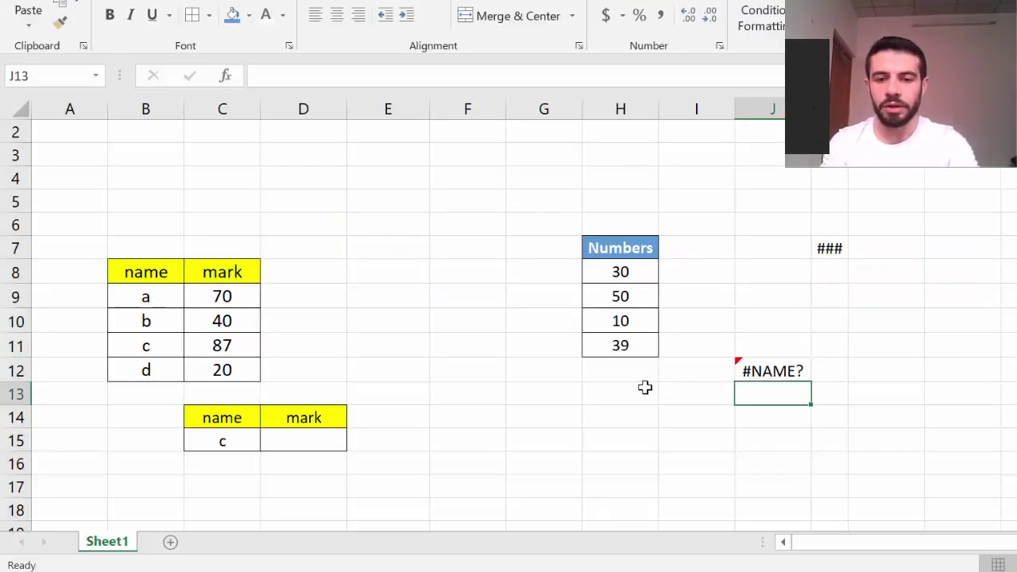
Replace the 50 in H9 with a text word
click(620, 296)
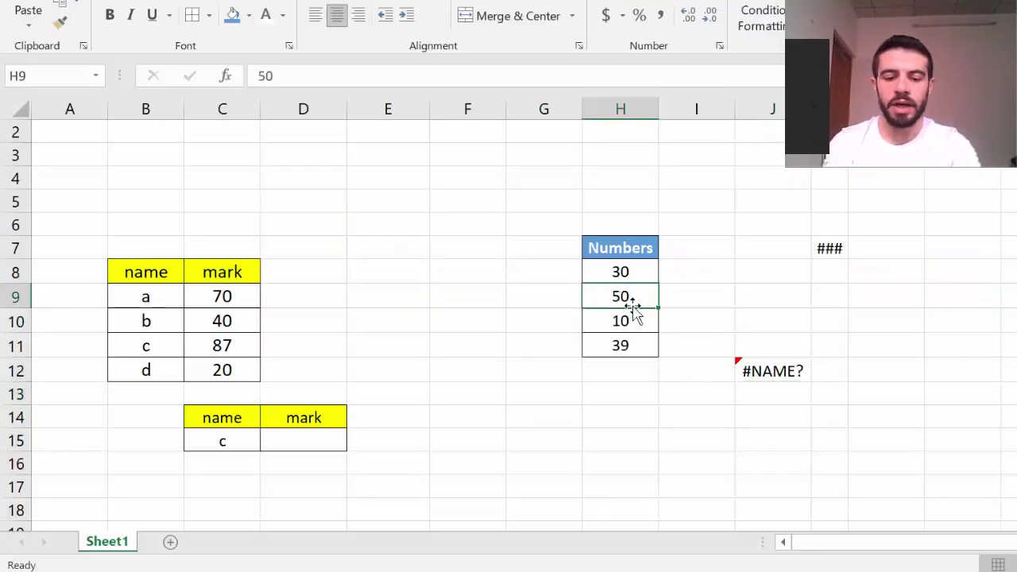
text(osama)
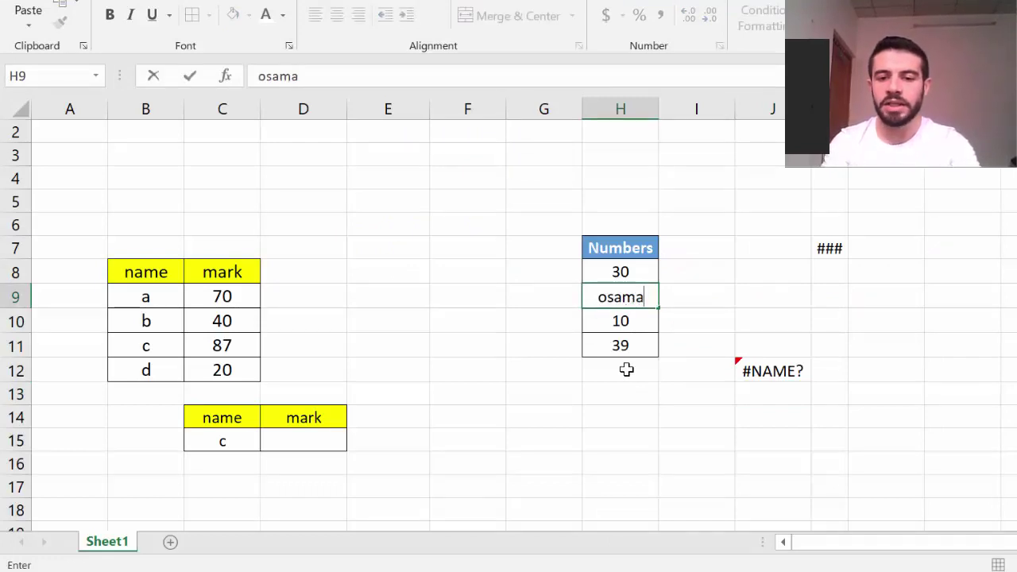
click(625, 392)
Enter =H8+H9+H10 in H15, which returns #VALUE! because H9 holds text
click(637, 441)
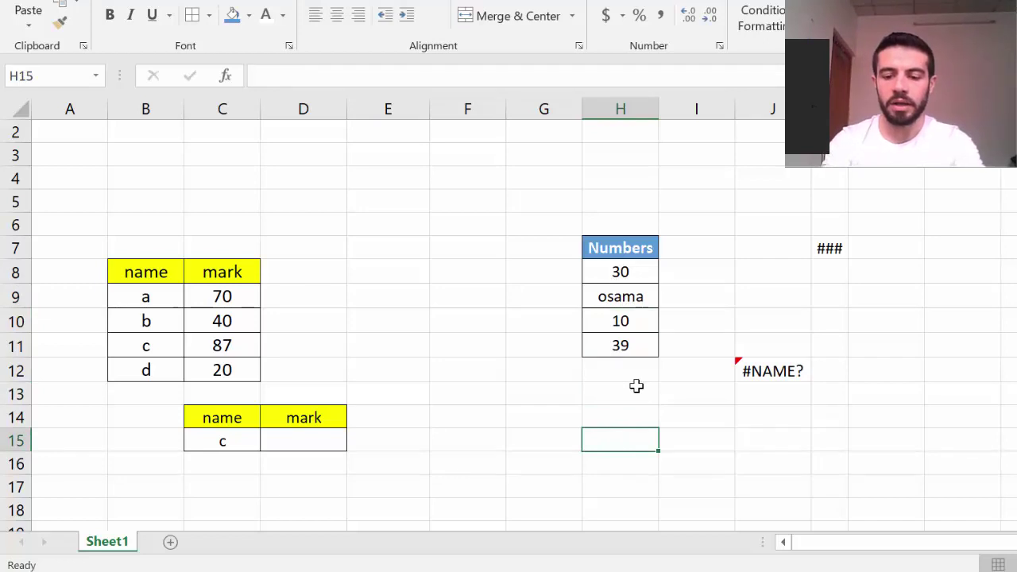
text(=)
click(623, 275)
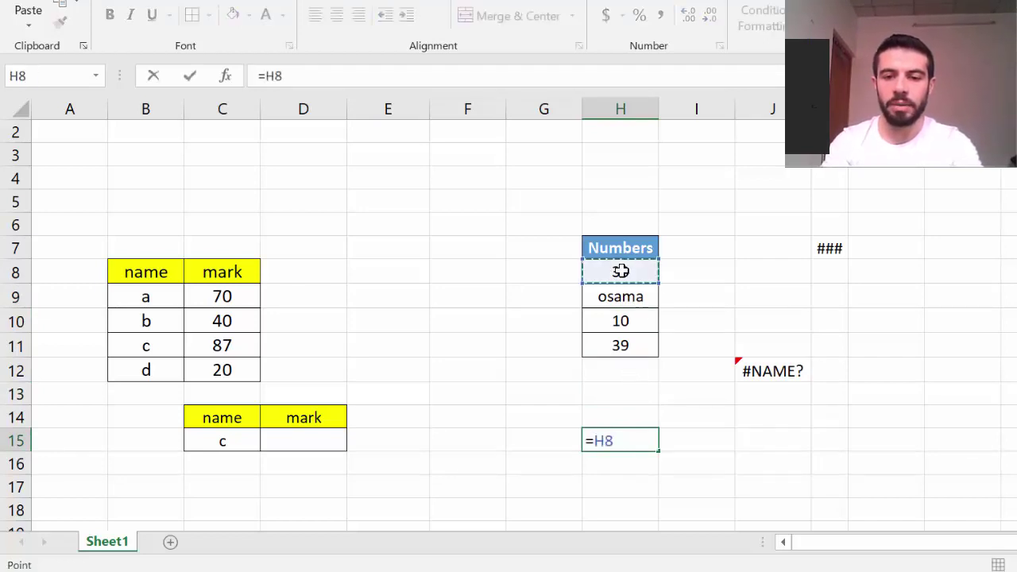
text(+)
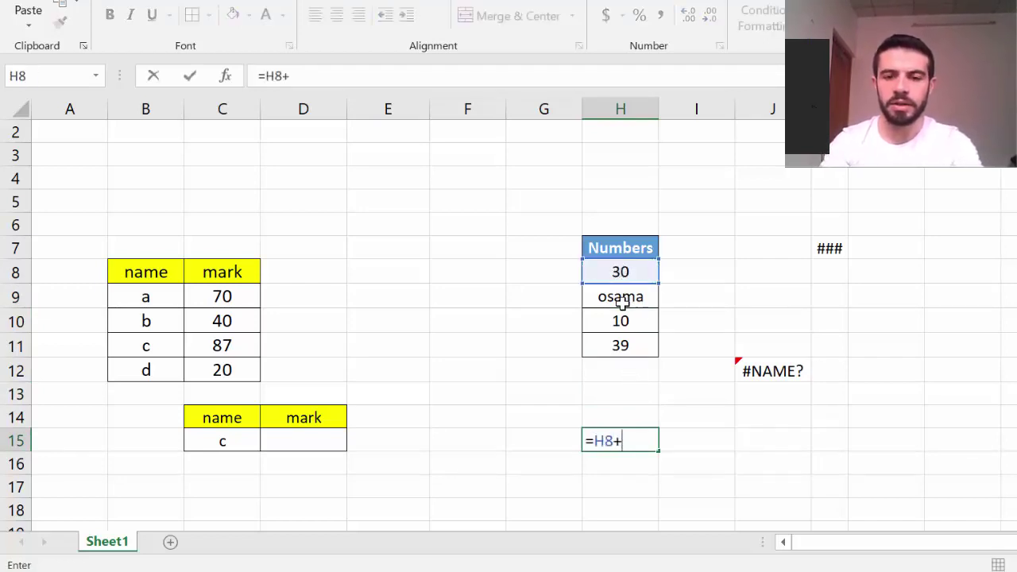
click(621, 297)
text(+)
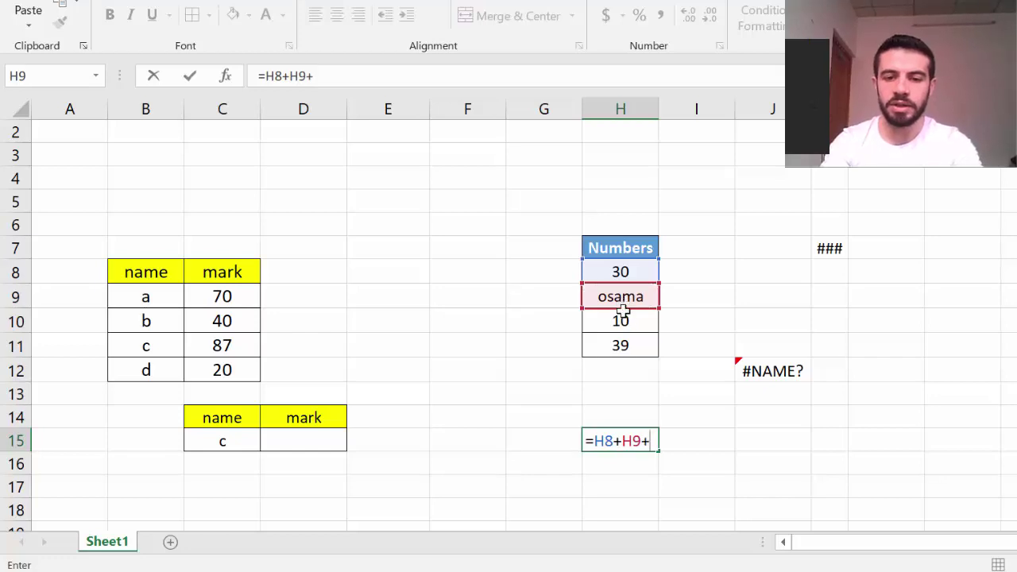
click(623, 314)
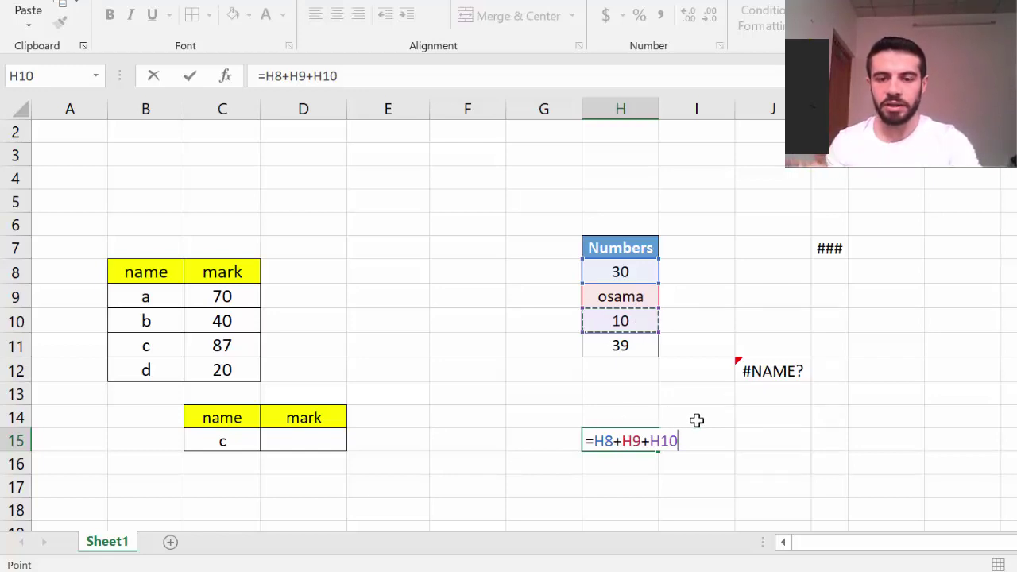
key(Return)
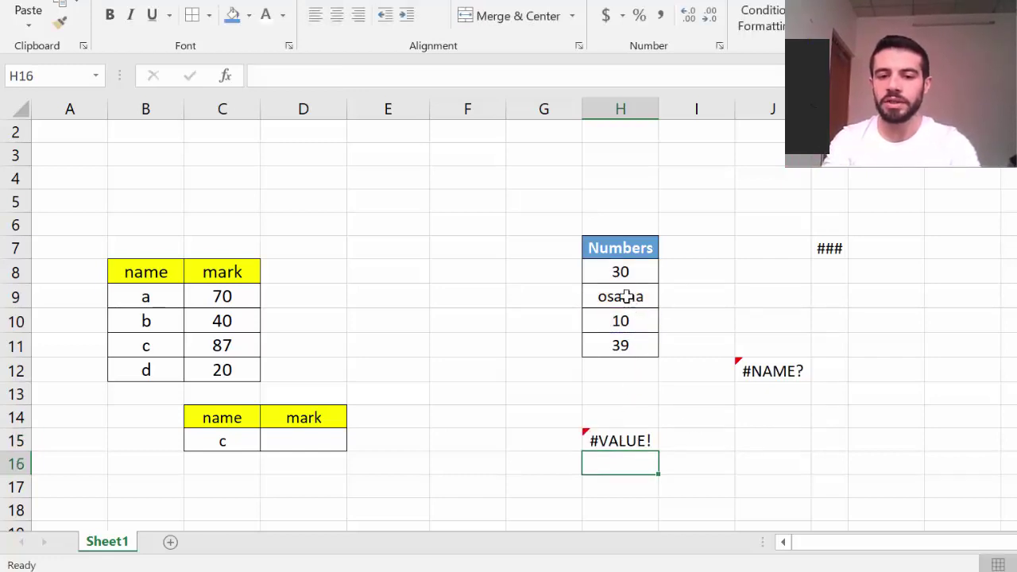
Scroll the guide past the Value Error section to '4. Division Error (#DIV/0!)'
key(alt+Tab)
scroll(571, 400, down, 10)
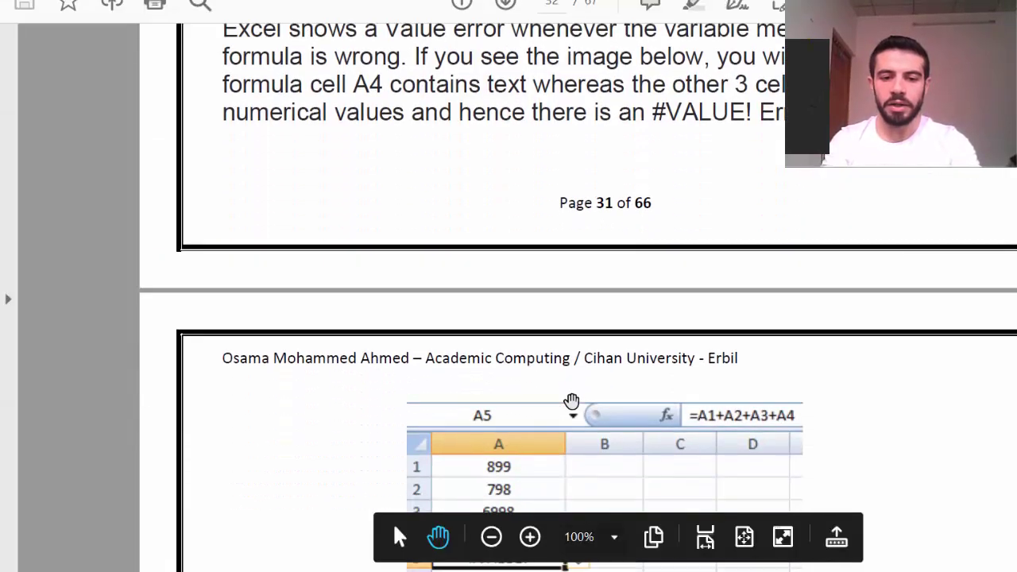
scroll(571, 400, down, 8)
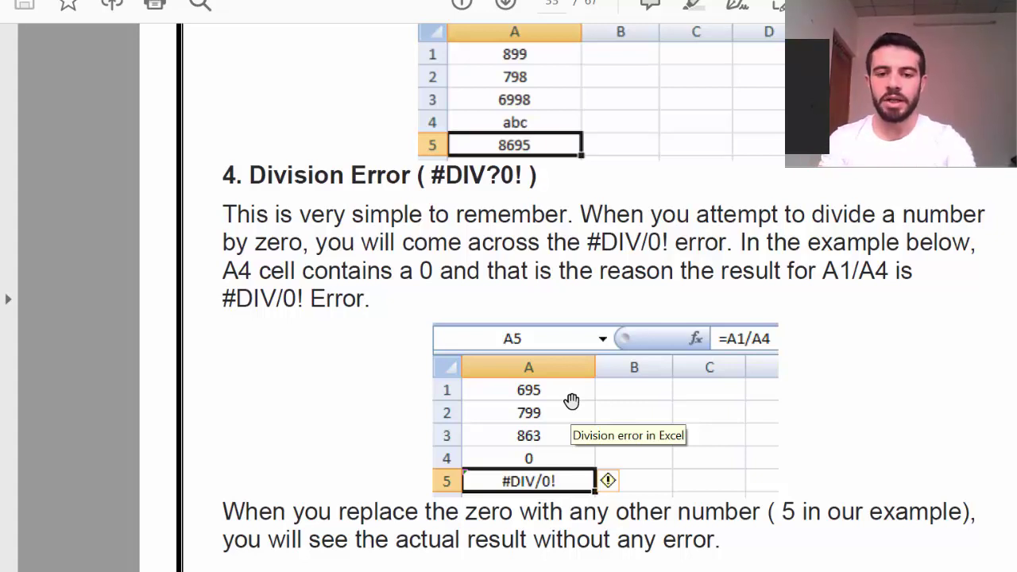
key(alt+Tab)
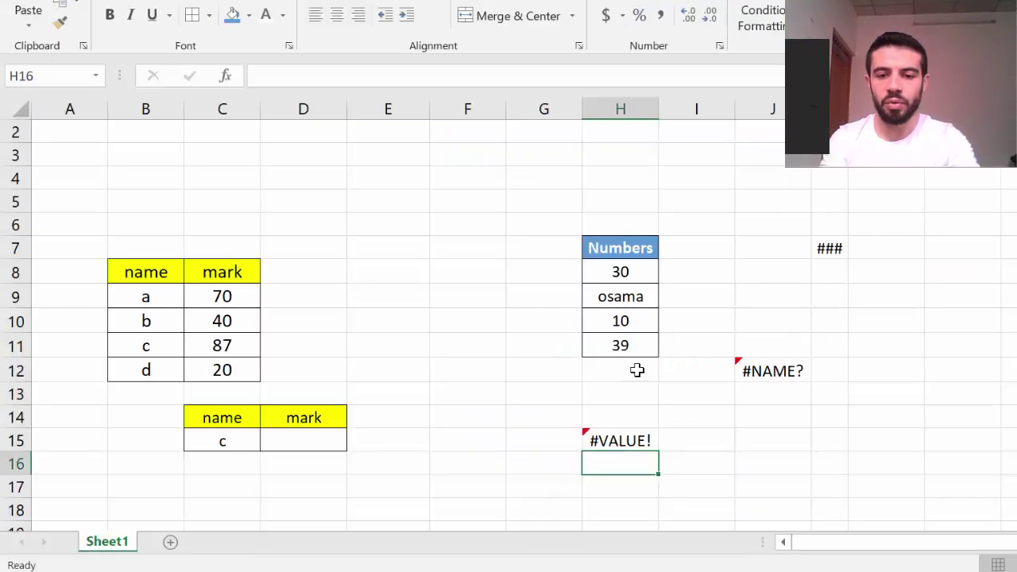
Enter =H8/0 in L15, producing #DIV/0!
click(860, 440)
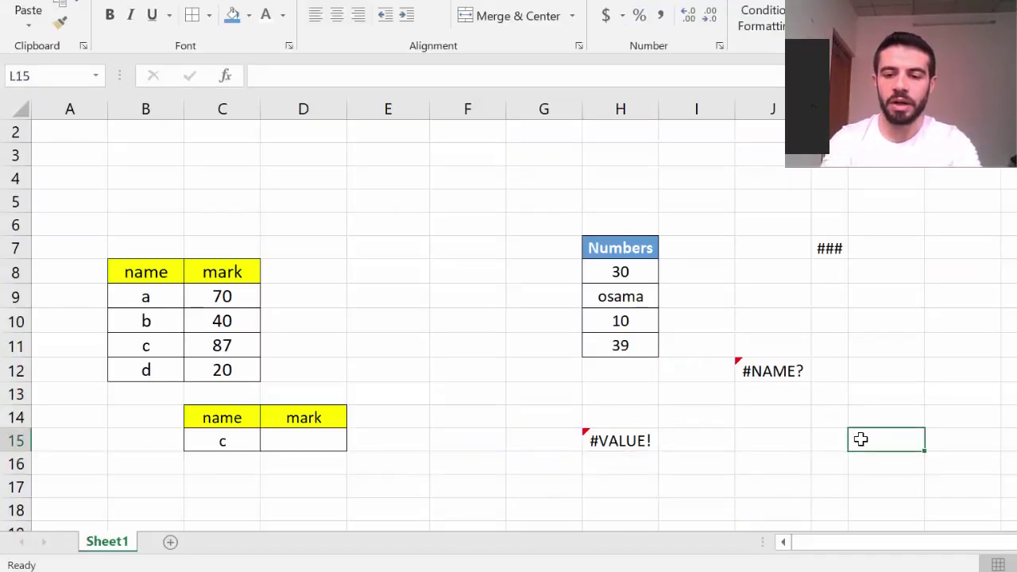
text(=)
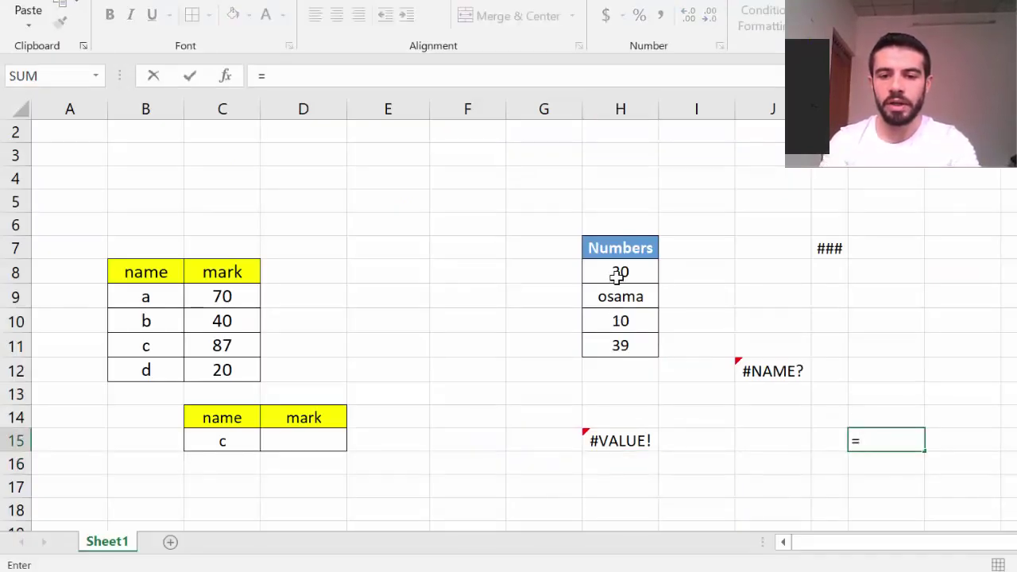
click(617, 272)
text(/0)
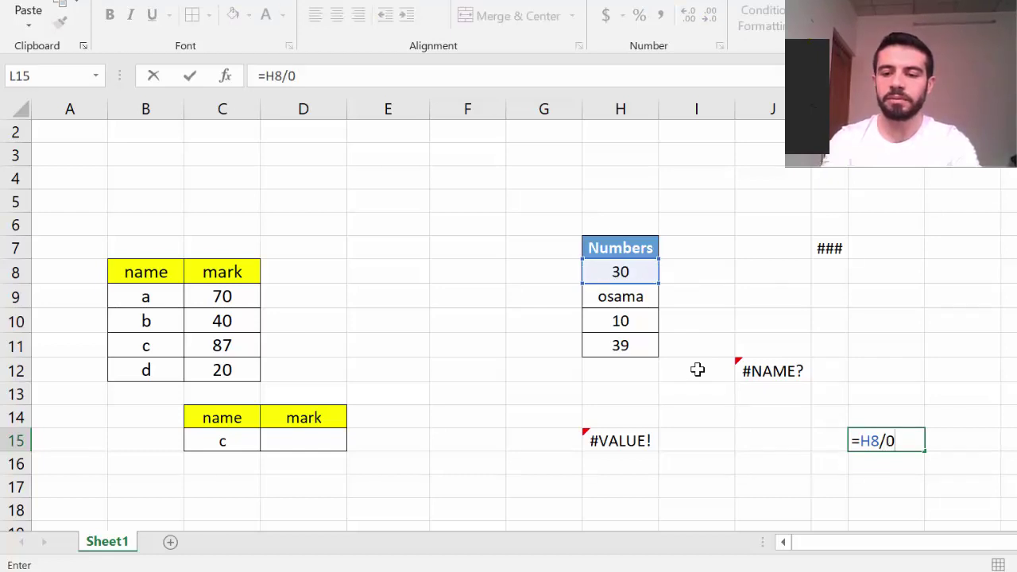
key(Return)
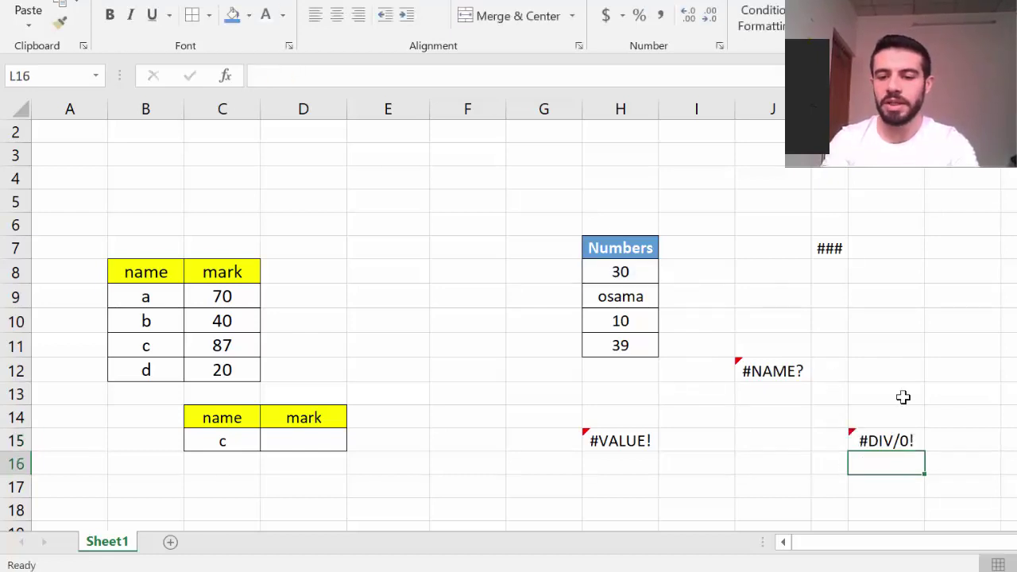
Enter =H8/M9 in M13, dividing by the empty M9 to produce #DIV/0!
click(943, 394)
text(=)
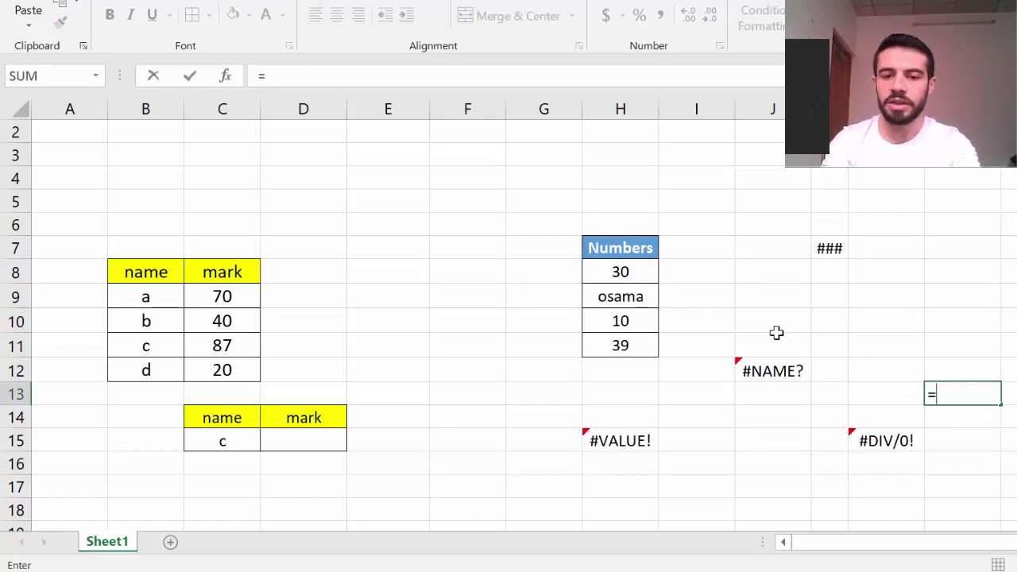
click(635, 272)
text(/)
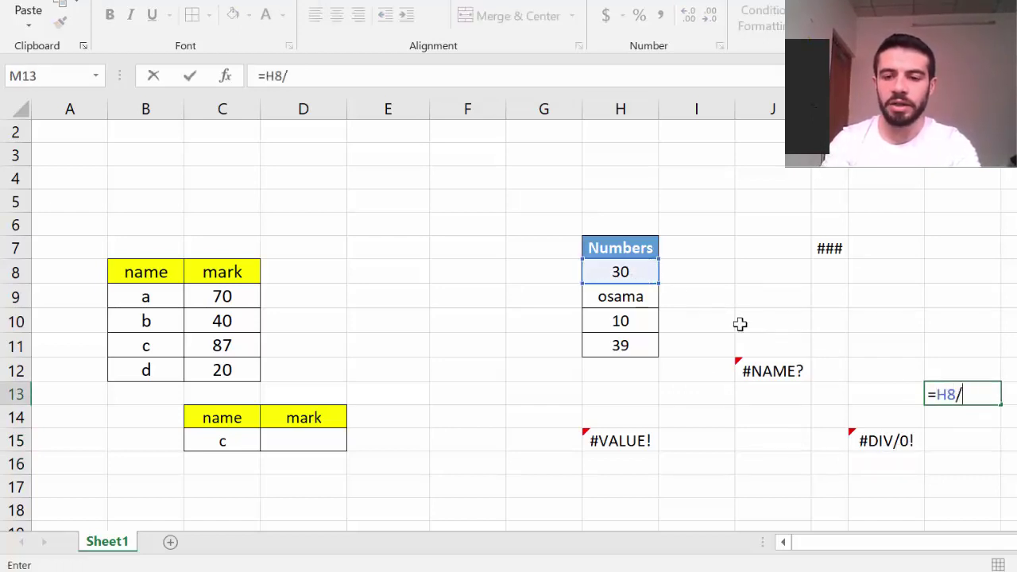
click(957, 287)
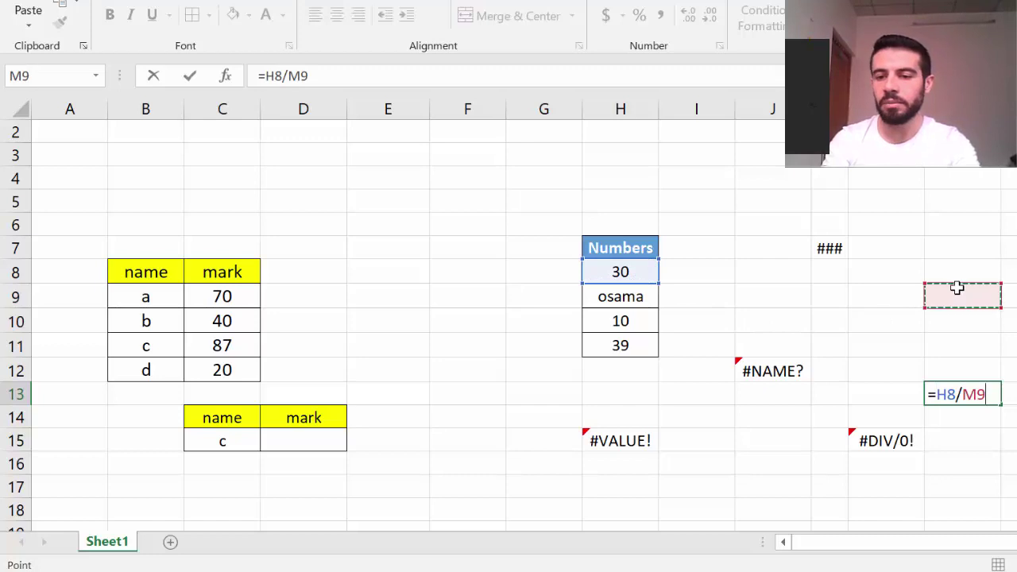
key(Return)
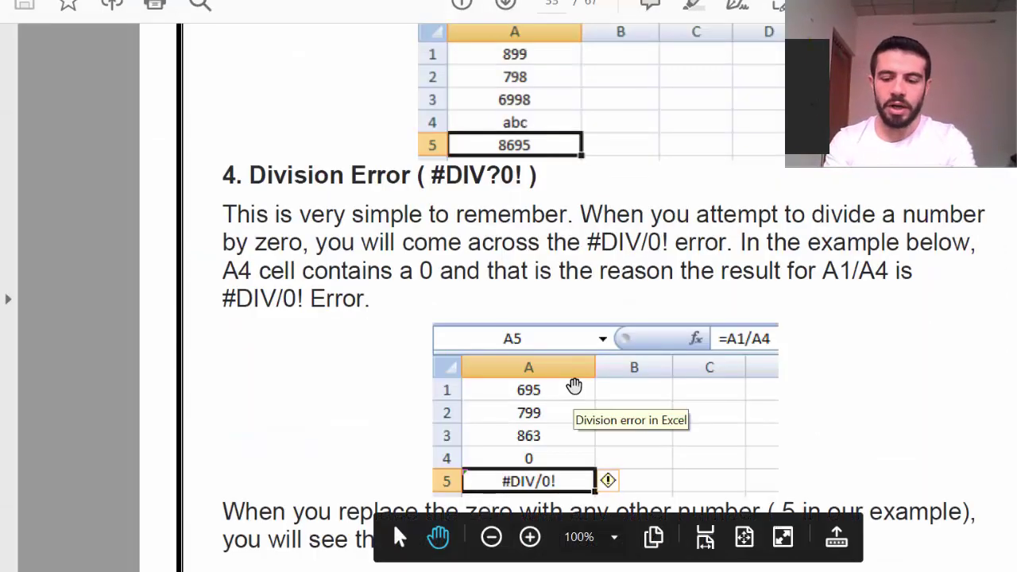
Scroll the guide to the '5. Null Error (#NULL!)' section and its example table
scroll(574, 385, down, 3)
scroll(574, 384, down, 10)
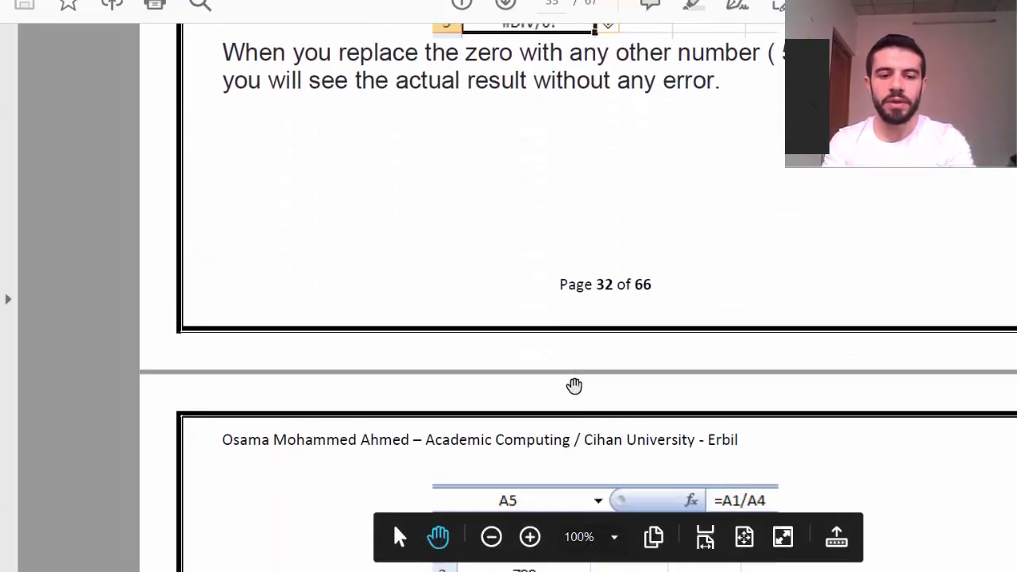
scroll(574, 384, down, 6)
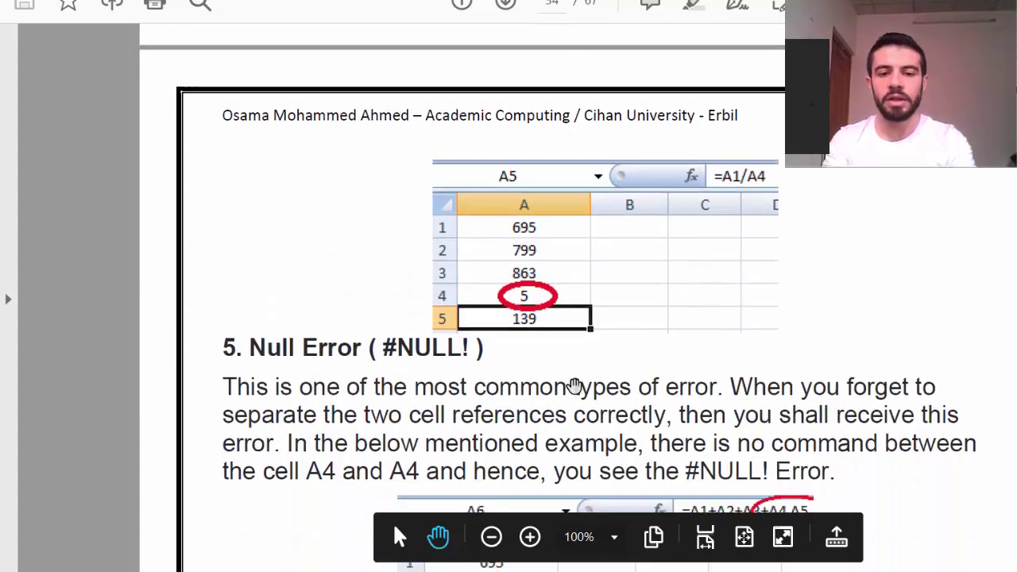
scroll(575, 384, down, 2)
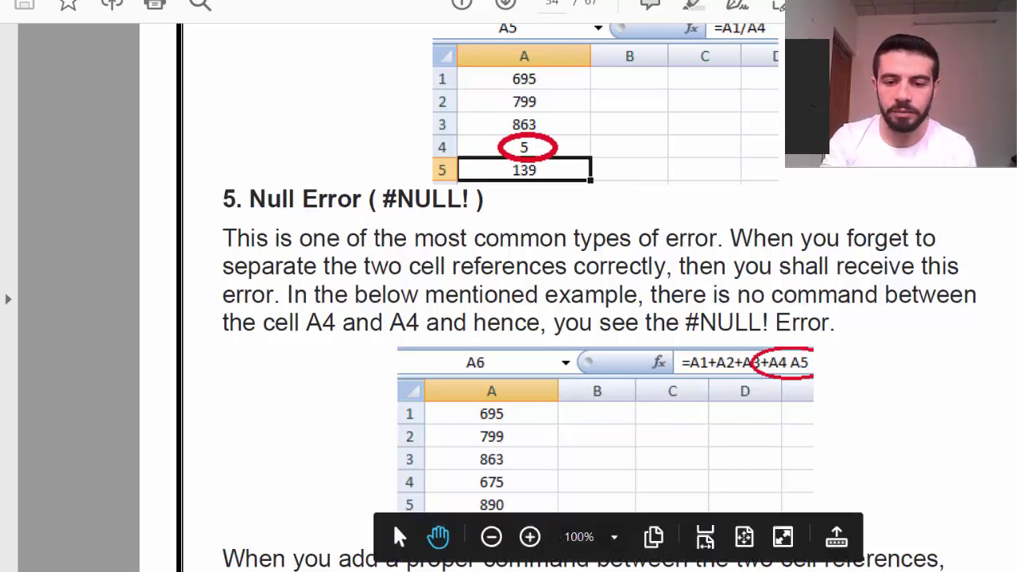
key(alt+Tab)
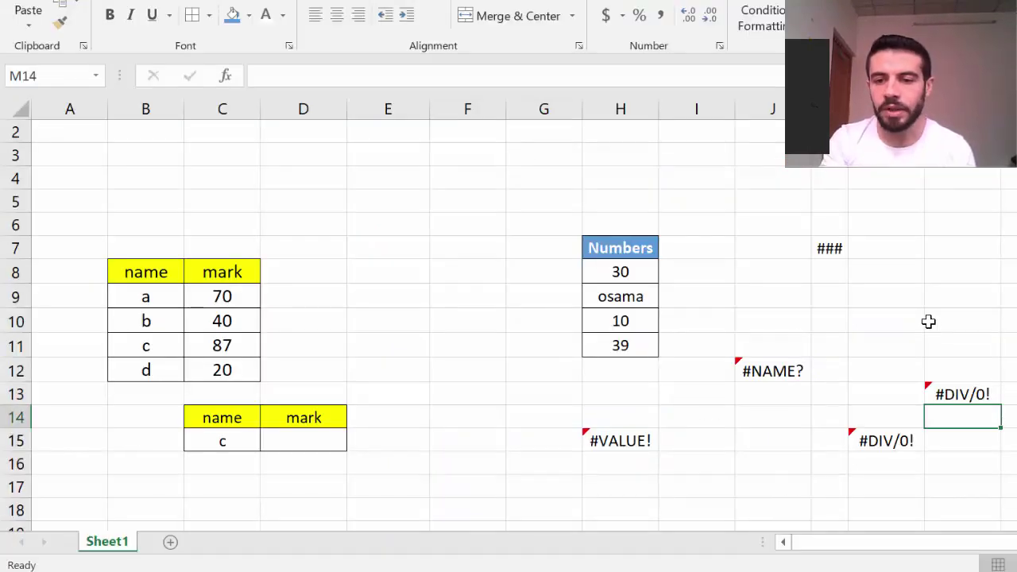
Build the formula =H8+H10+H11 in cell M9, not yet committed
click(946, 297)
text(=)
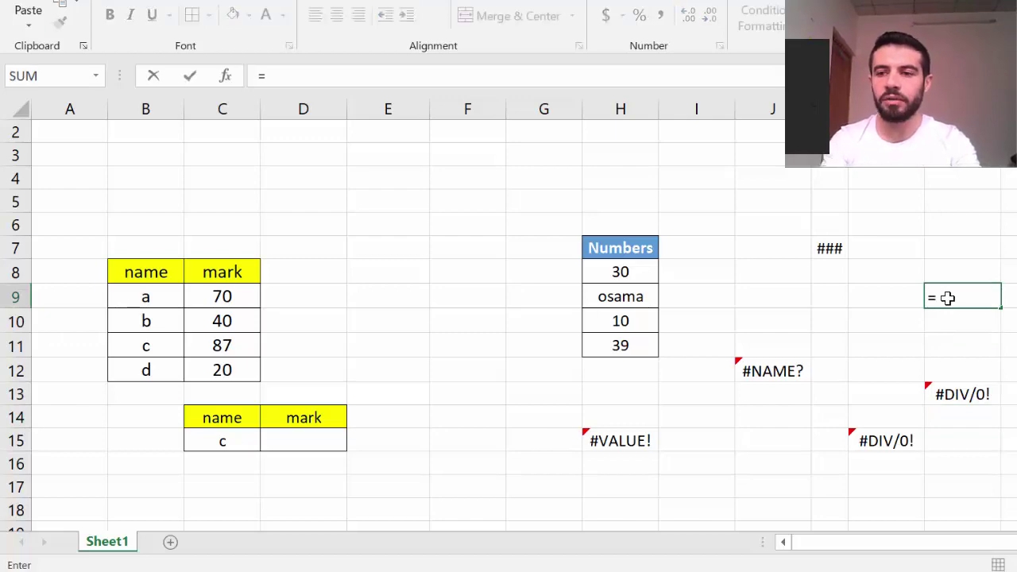
click(637, 272)
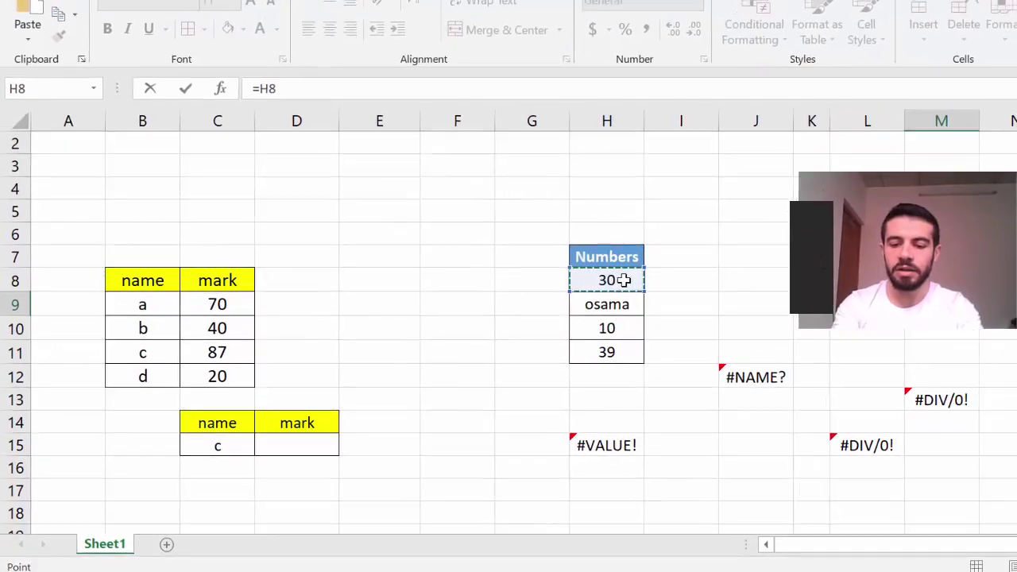
text(+)
click(615, 328)
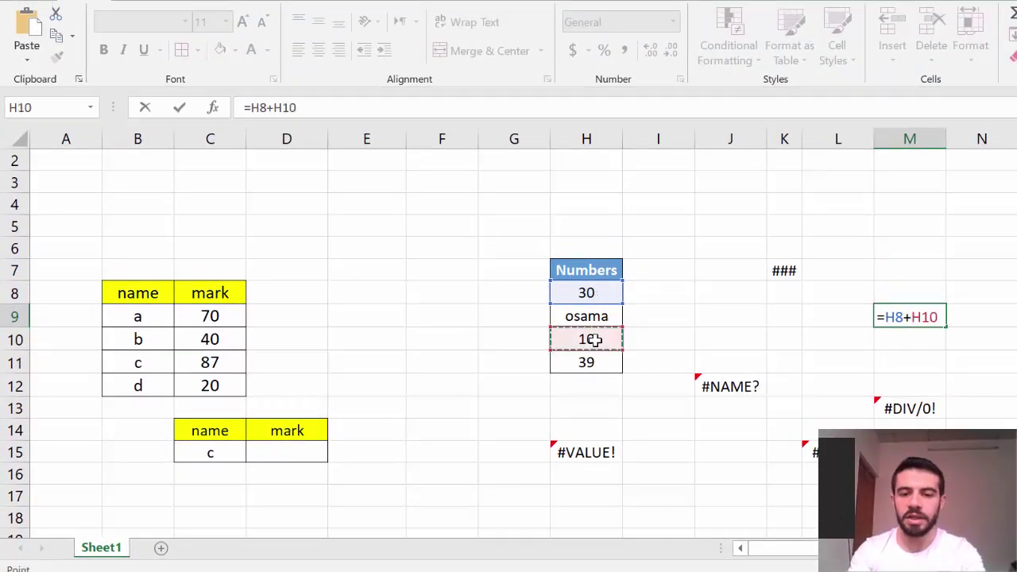
text(+)
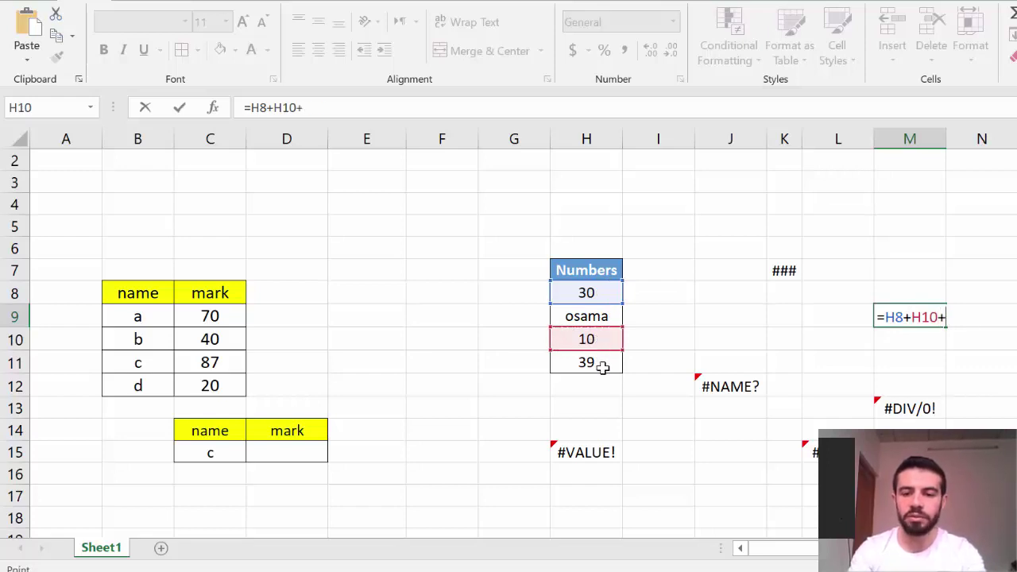
click(602, 367)
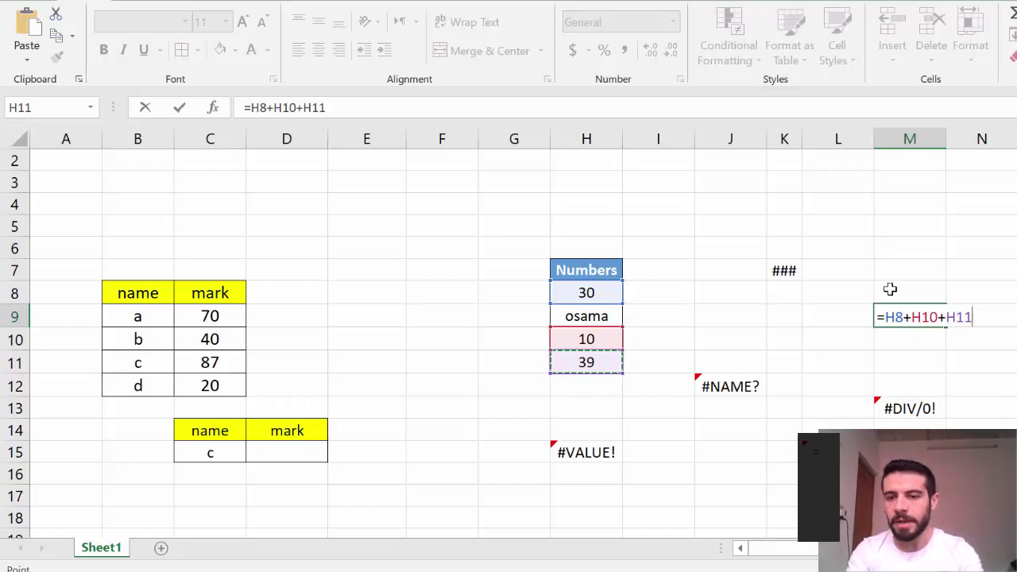
In M9, try +, - and / in place of the plus before H11
click(946, 319)
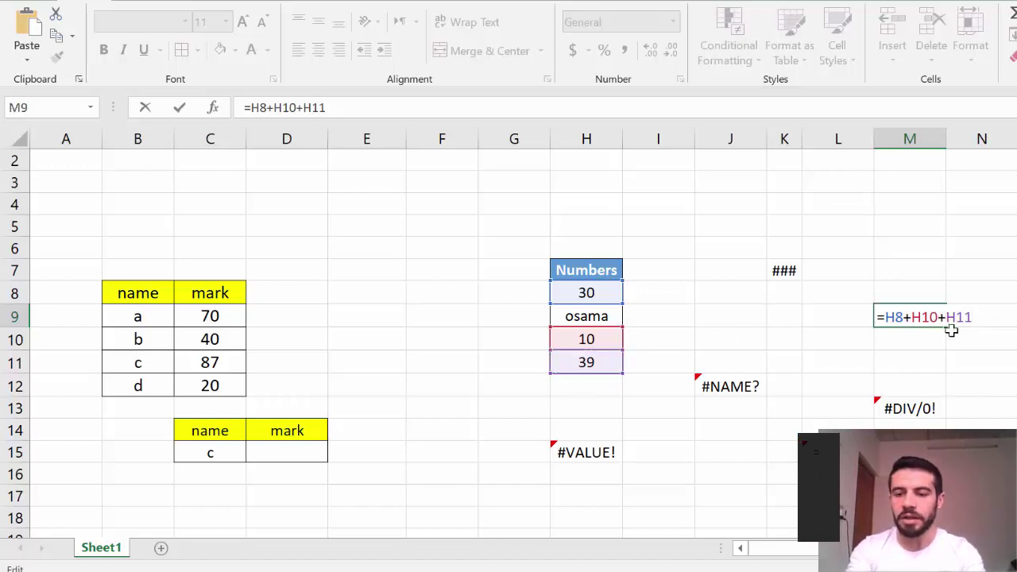
key(BackSpace)
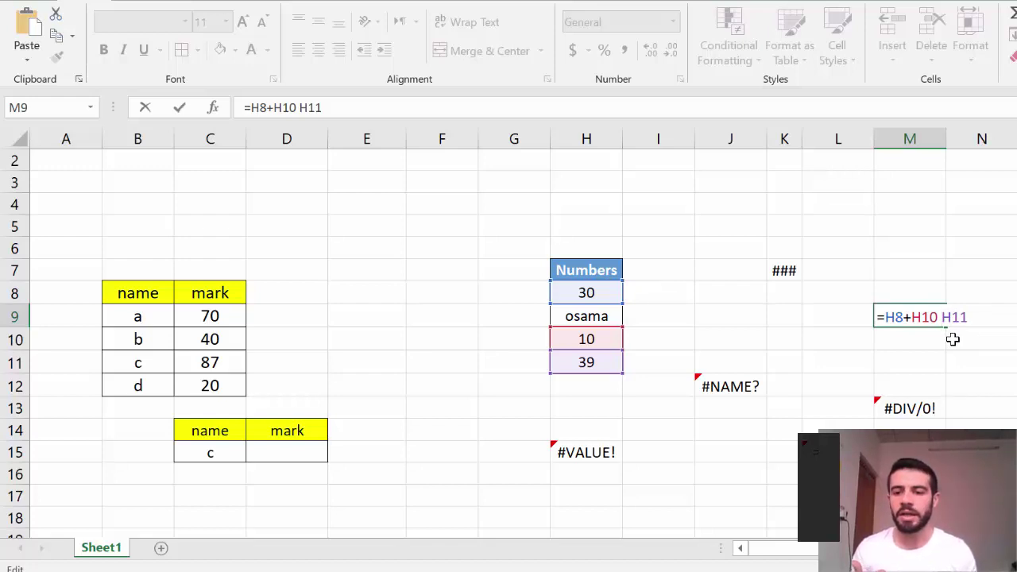
text(+)
key(BackSpace)
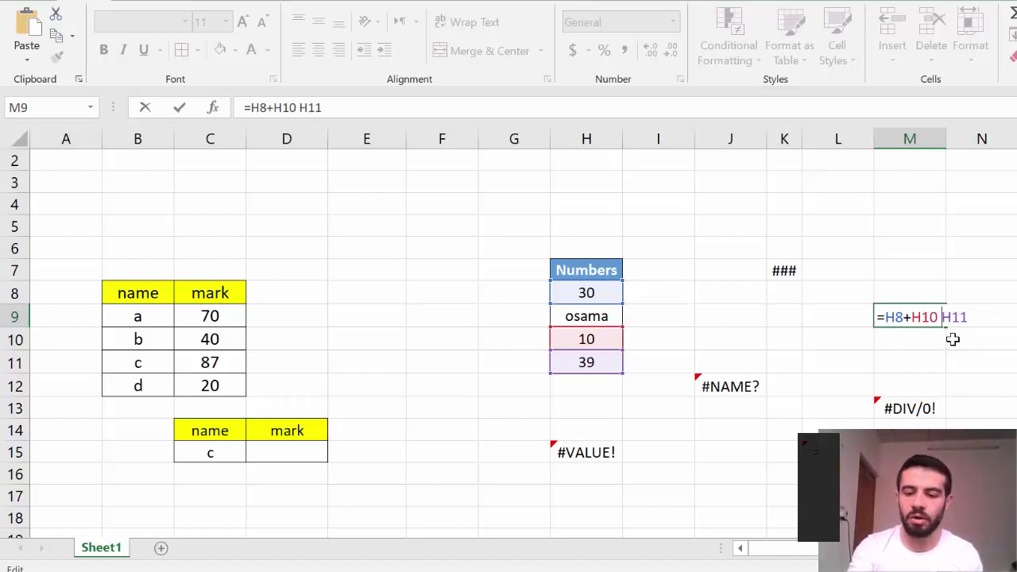
text(-)
key(BackSpace)
text(/)
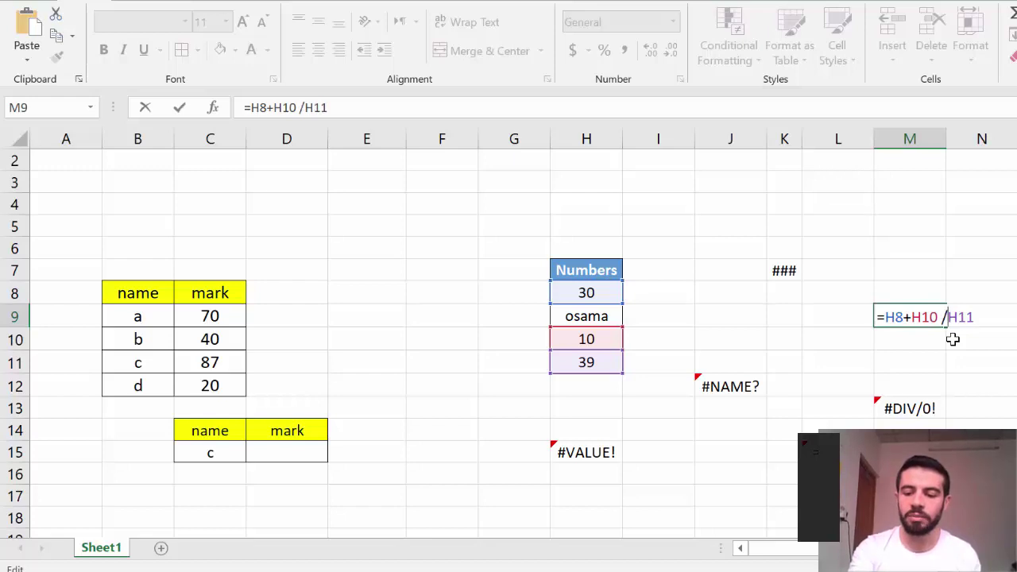
key(BackSpace)
Leave a space before H11 so M9 reads =H8+H10 H11 and shows #NULL!, then recheck it
text(*)
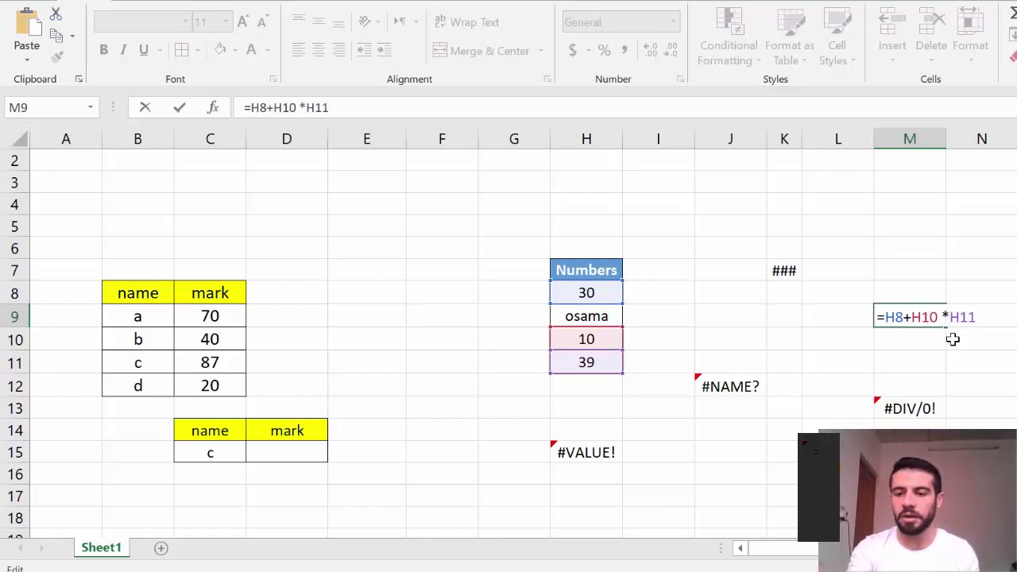
key(BackSpace)
key(Return)
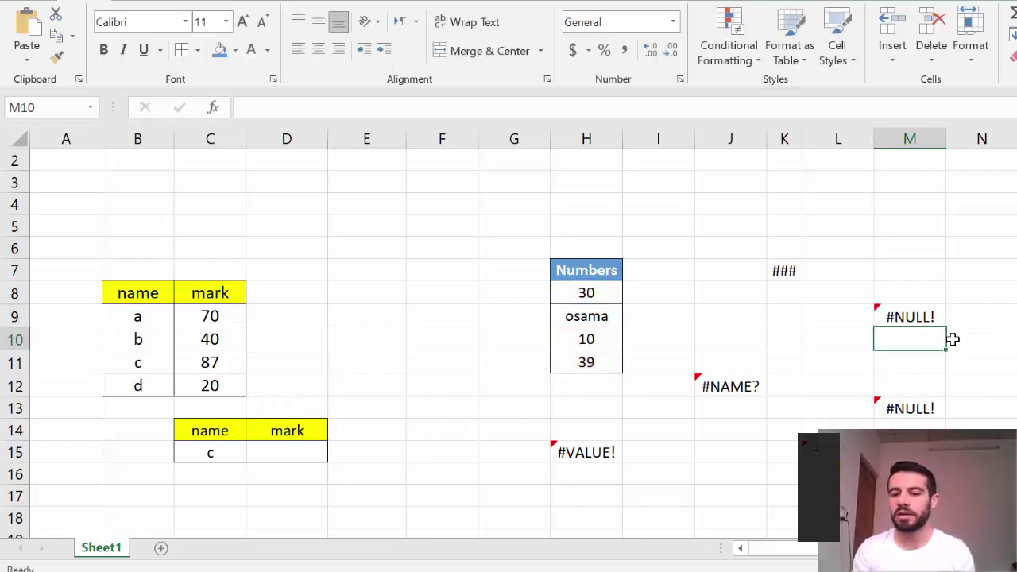
double_click(908, 318)
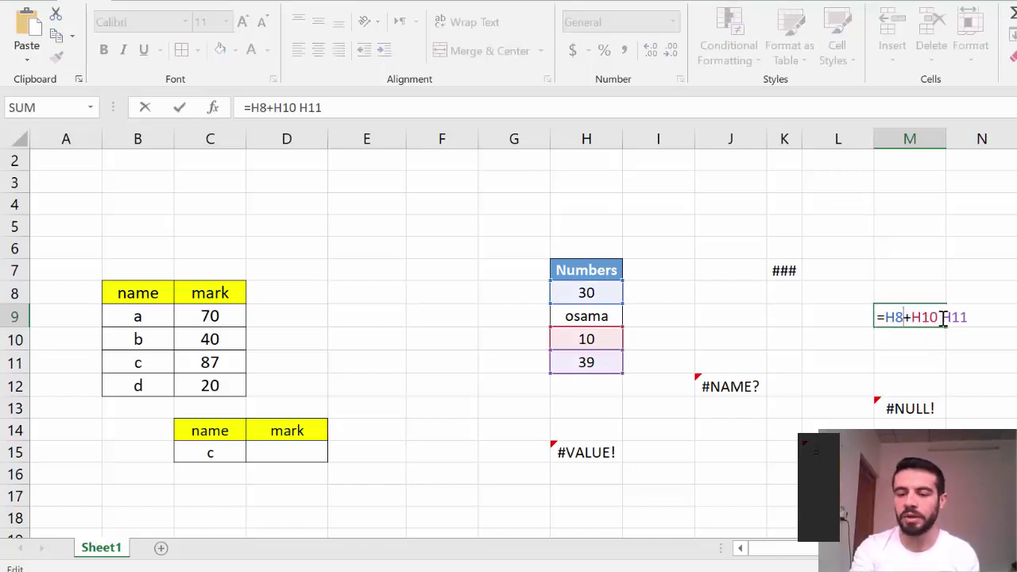
key(Return)
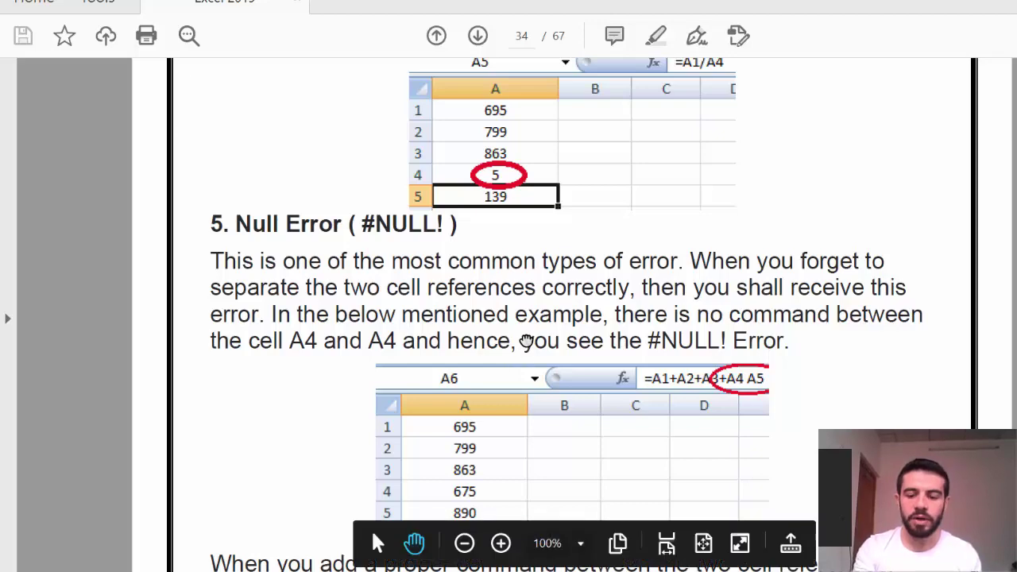
Scroll the PDF guide to section 6, Reference Error (#REF!), then return to Excel
scroll(524, 346, down, 3)
scroll(526, 340, down, 10)
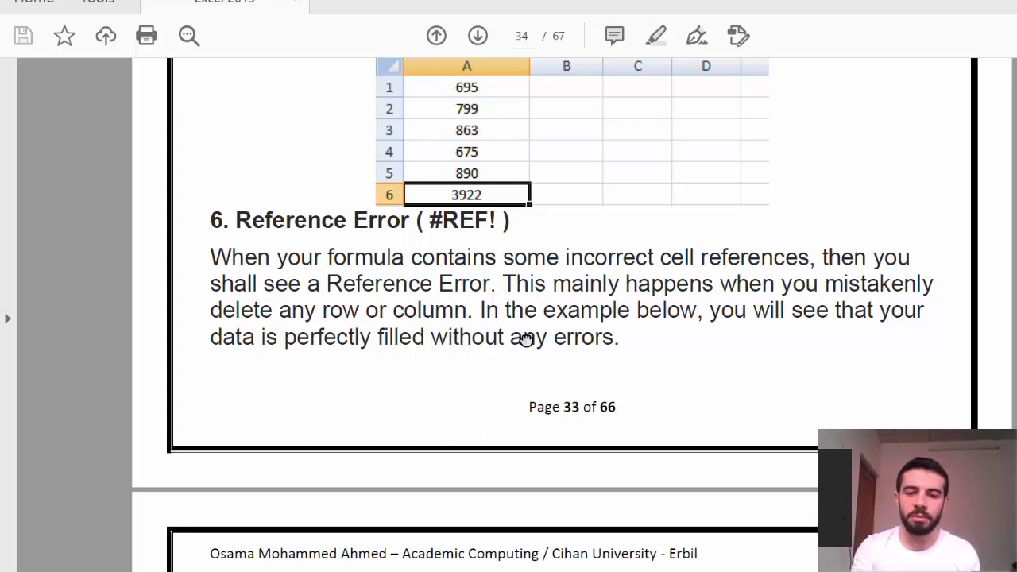
key(alt+Tab)
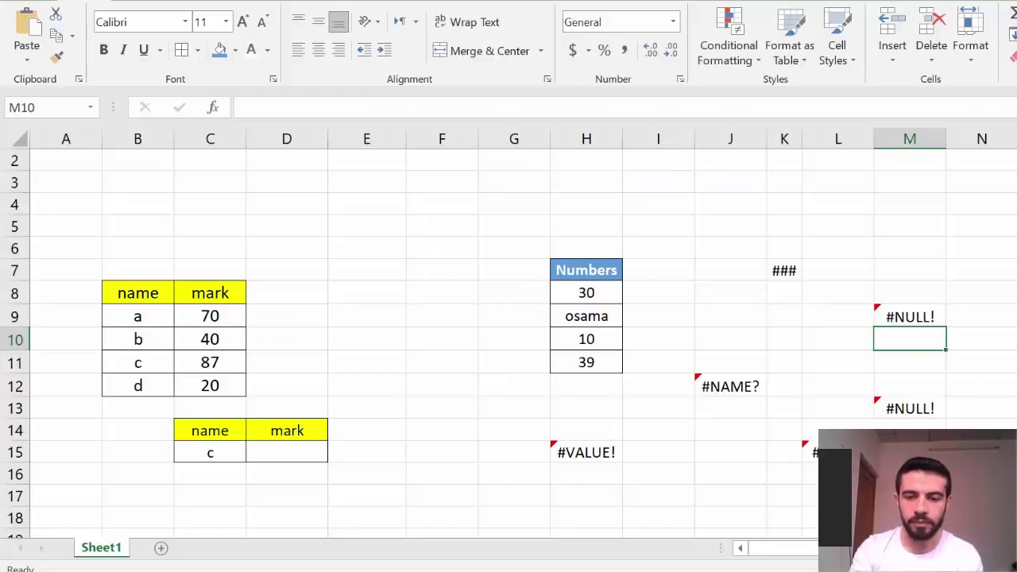
Replace M13's =H8/M9 with =H8+H10+H11 so it shows 79
double_click(915, 410)
drag(937, 409, 864, 408)
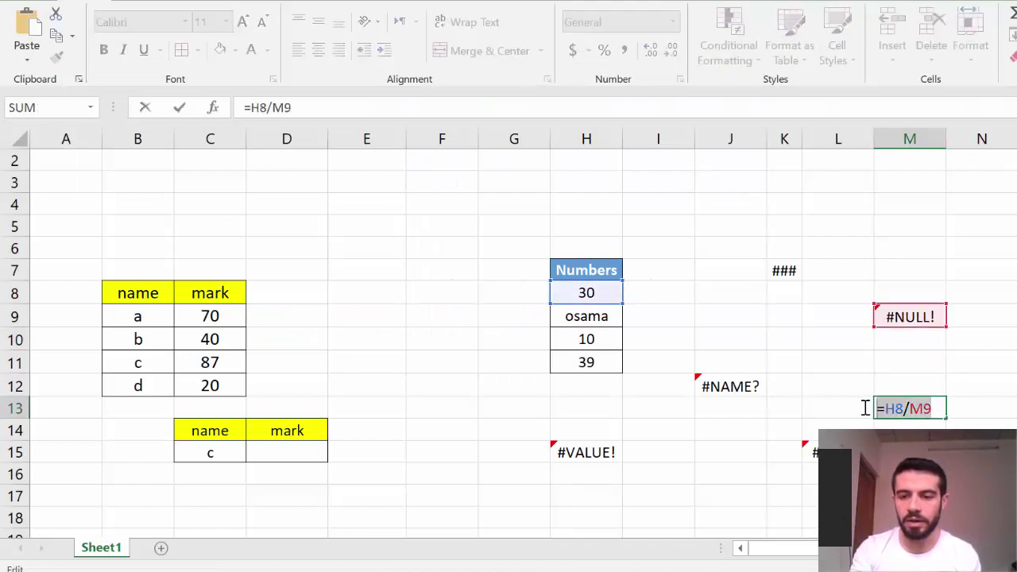
key(Delete)
text(=)
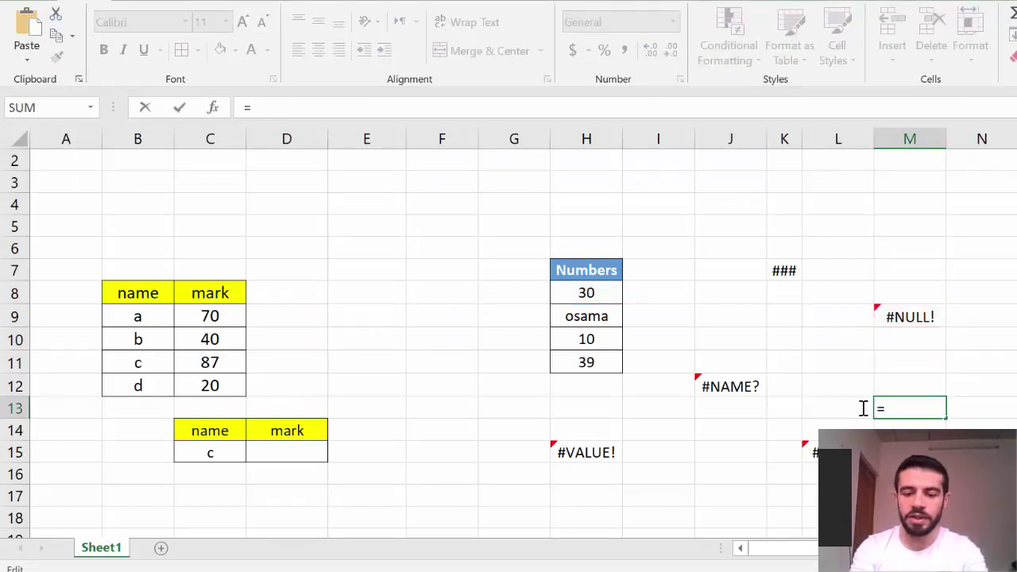
click(600, 294)
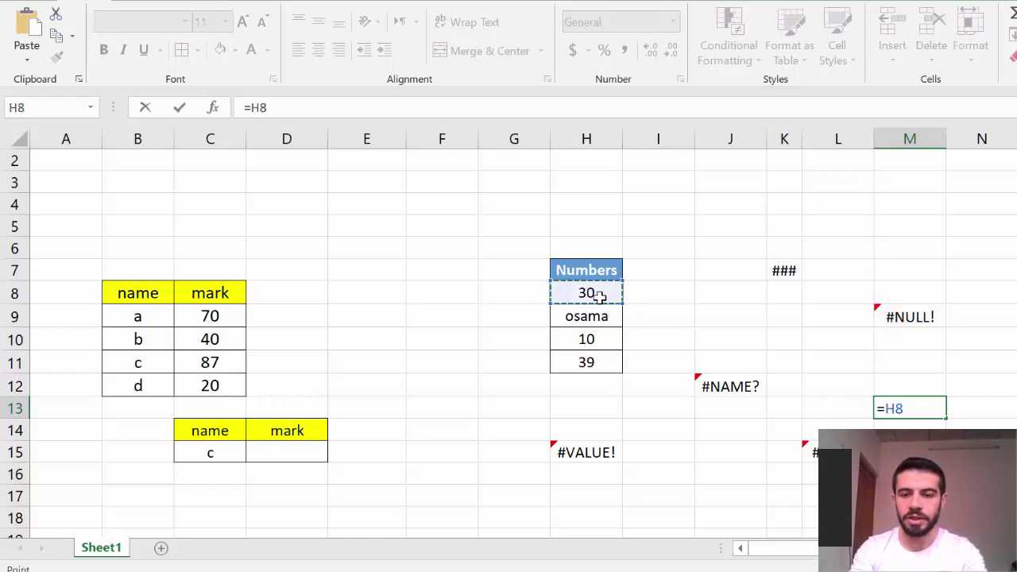
text(+)
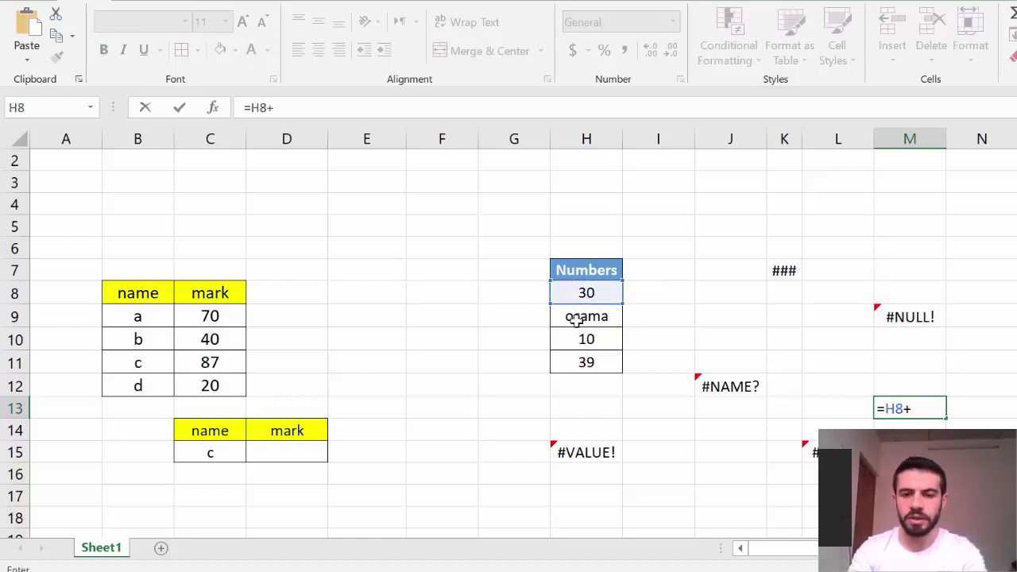
click(565, 341)
text(+)
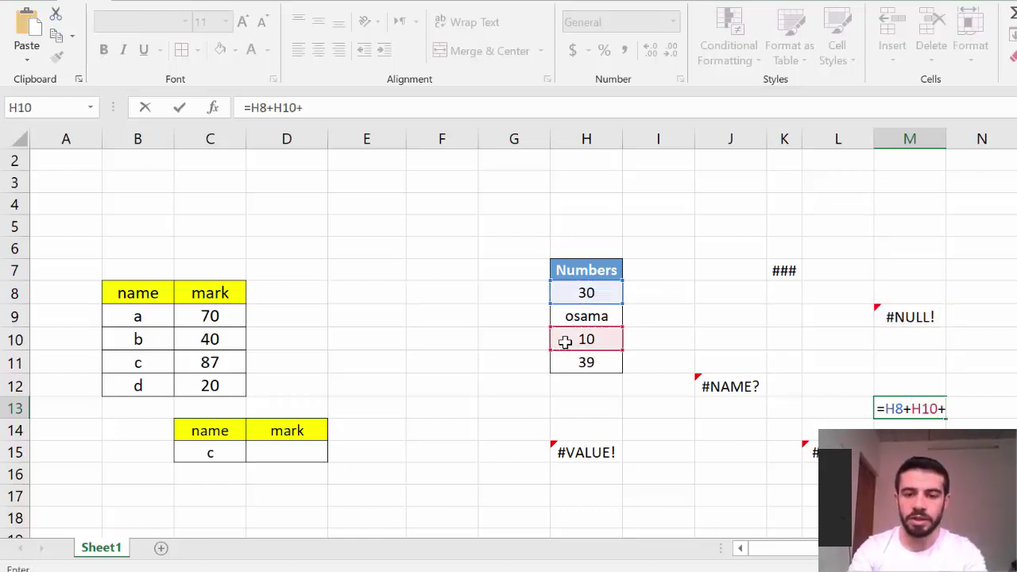
click(578, 361)
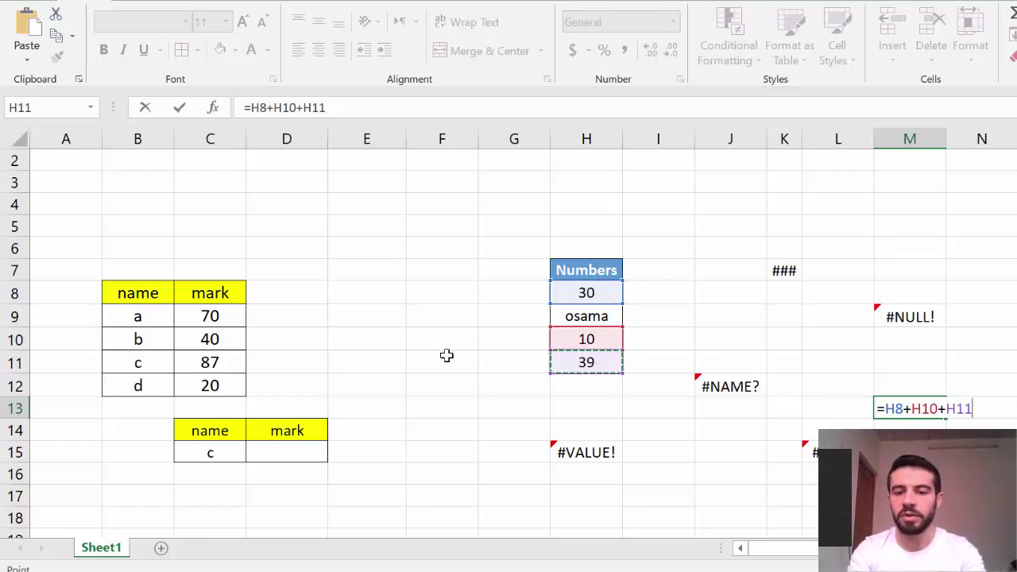
key(Return)
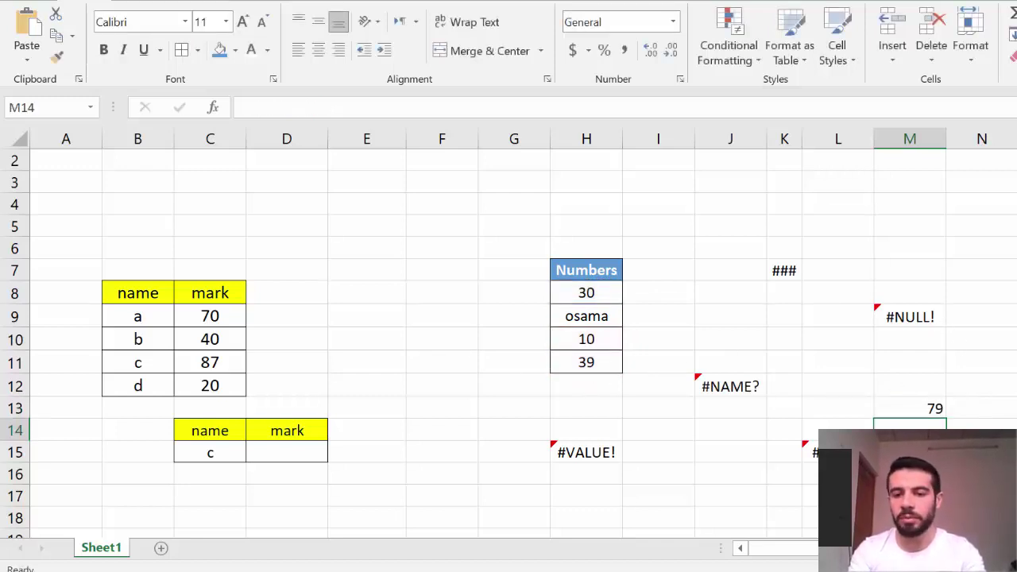
Review M13's referenced cells, then select H10, the cell to remove
click(581, 342)
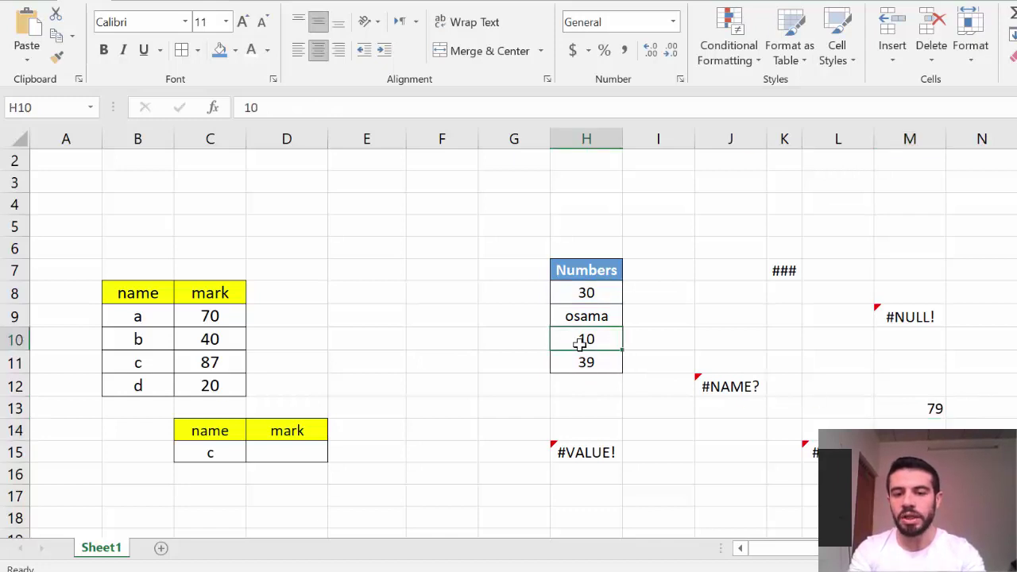
double_click(939, 412)
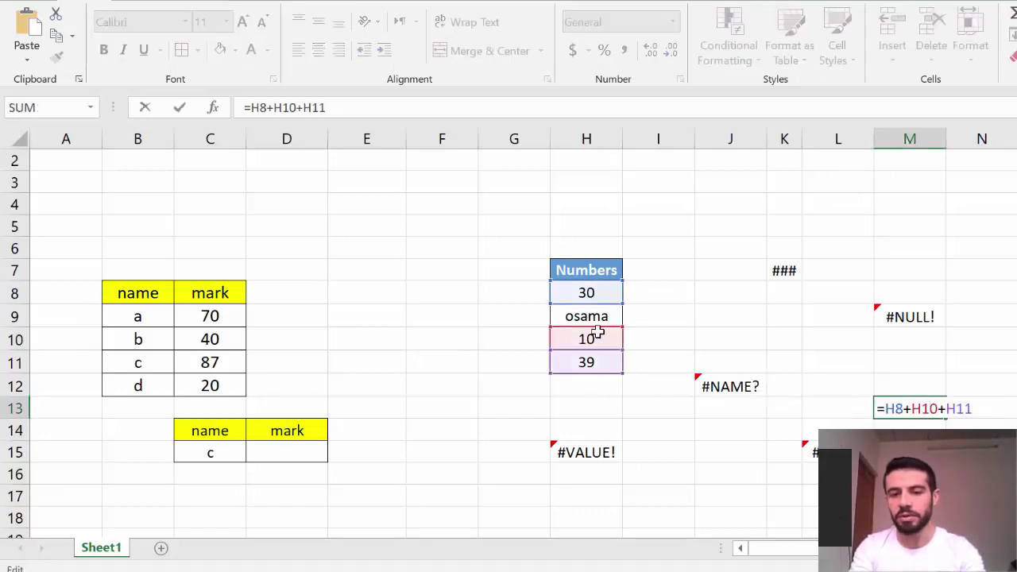
key(Return)
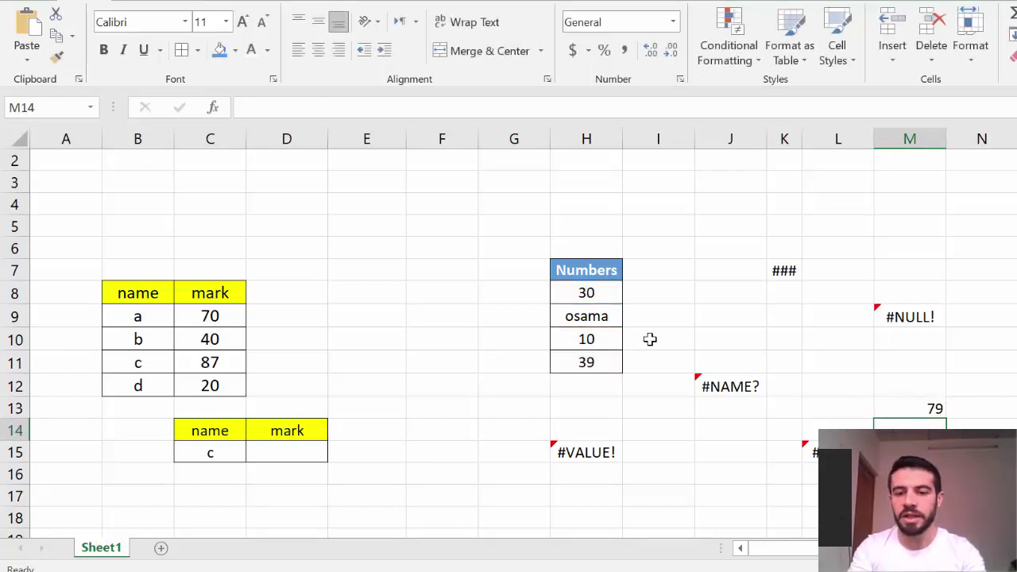
click(600, 340)
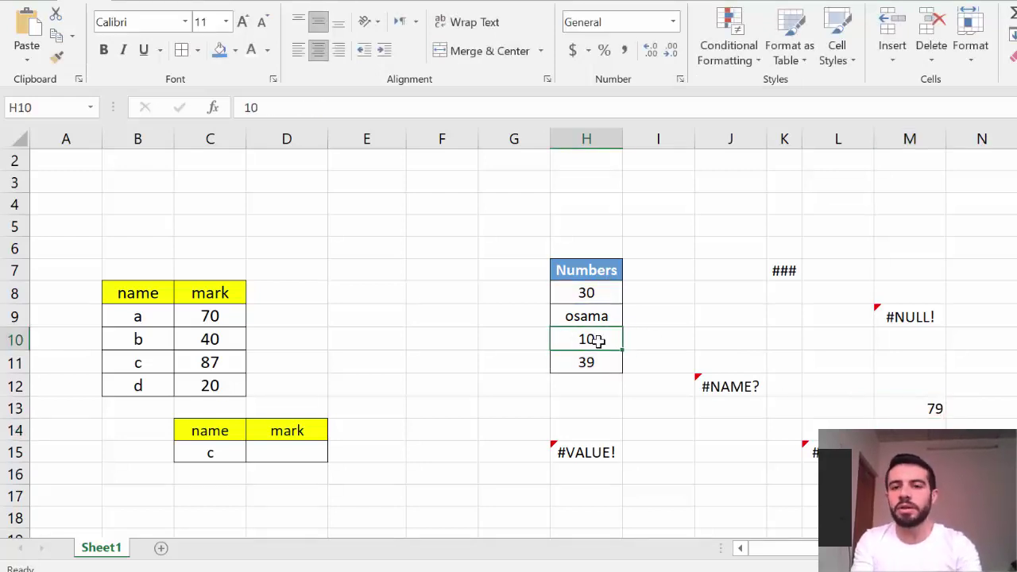
Delete cell H10 shifting cells up, leaving M13 as =H8+#REF!+H10 showing #REF!
right_click(599, 340)
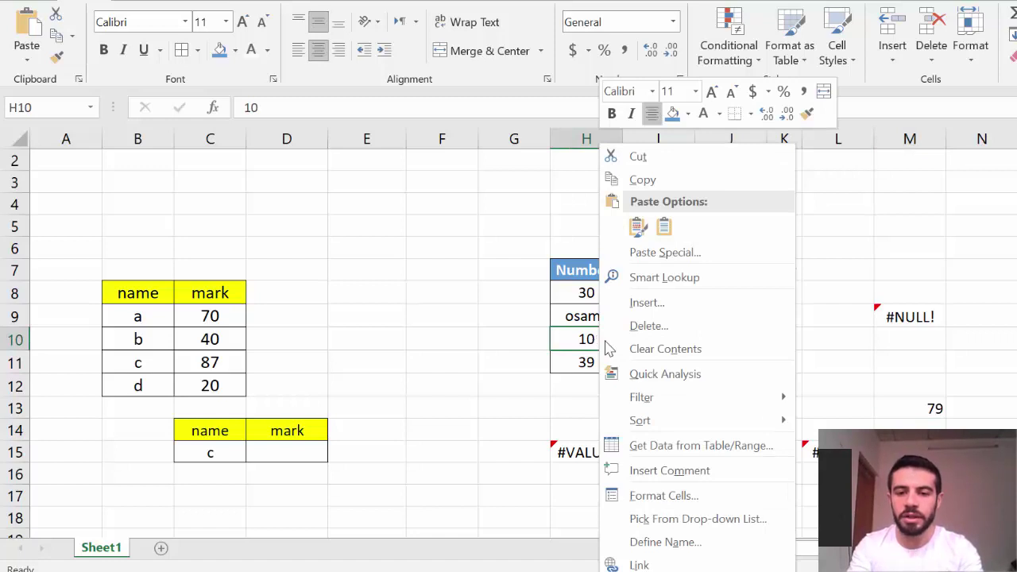
click(637, 326)
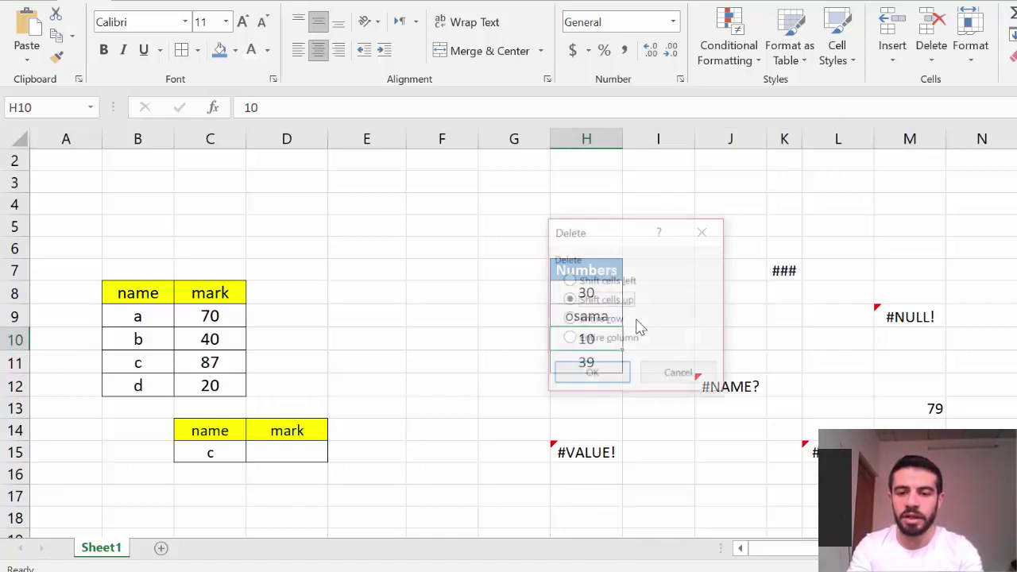
click(592, 374)
click(908, 408)
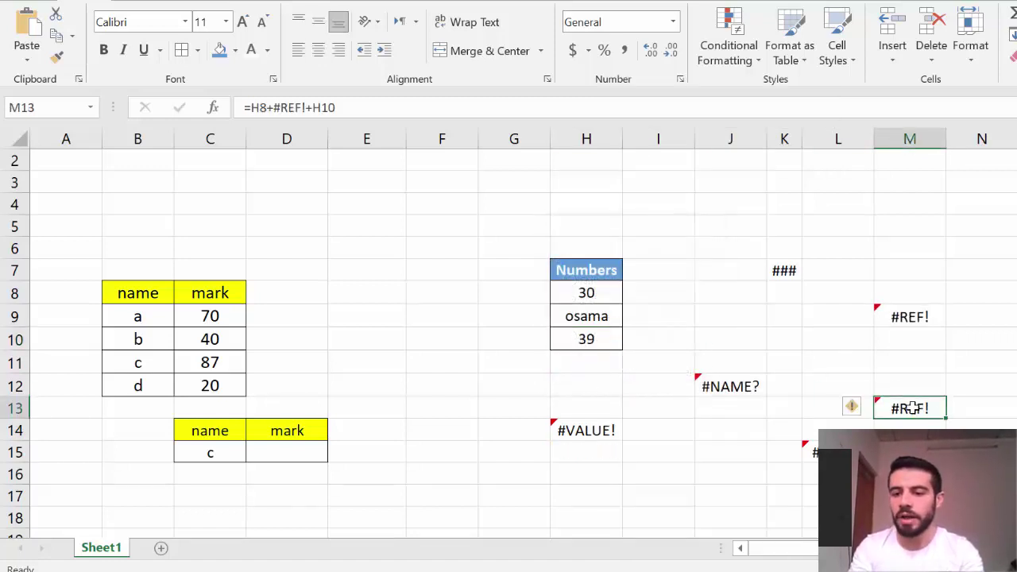
double_click(911, 407)
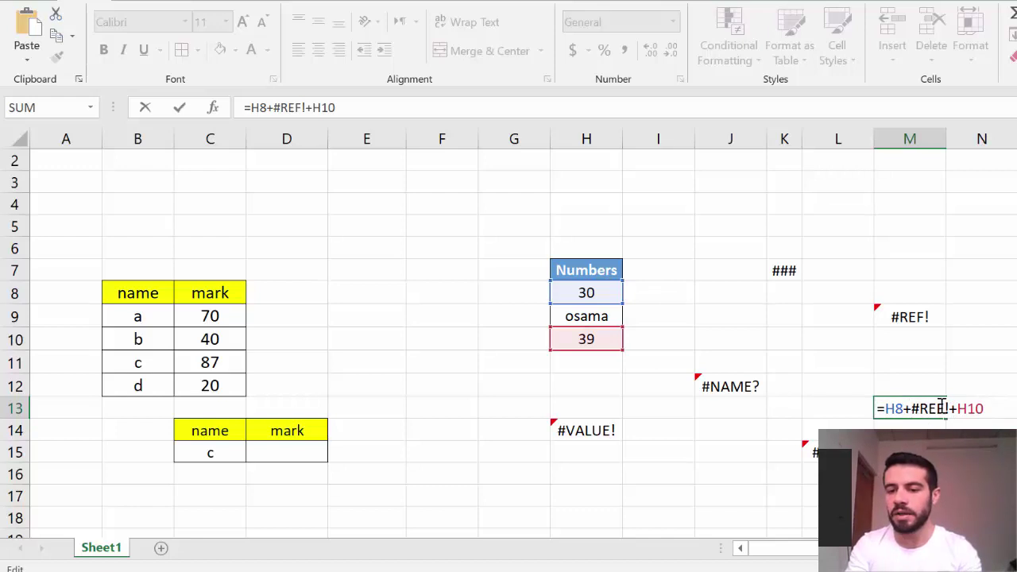
key(Return)
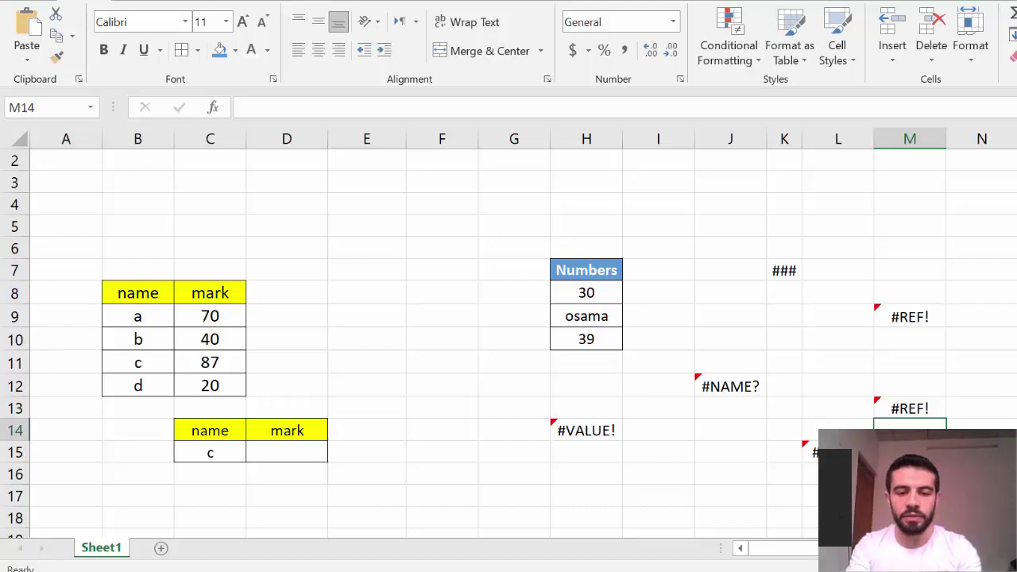
click(440, 512)
scroll(548, 409, down, 1)
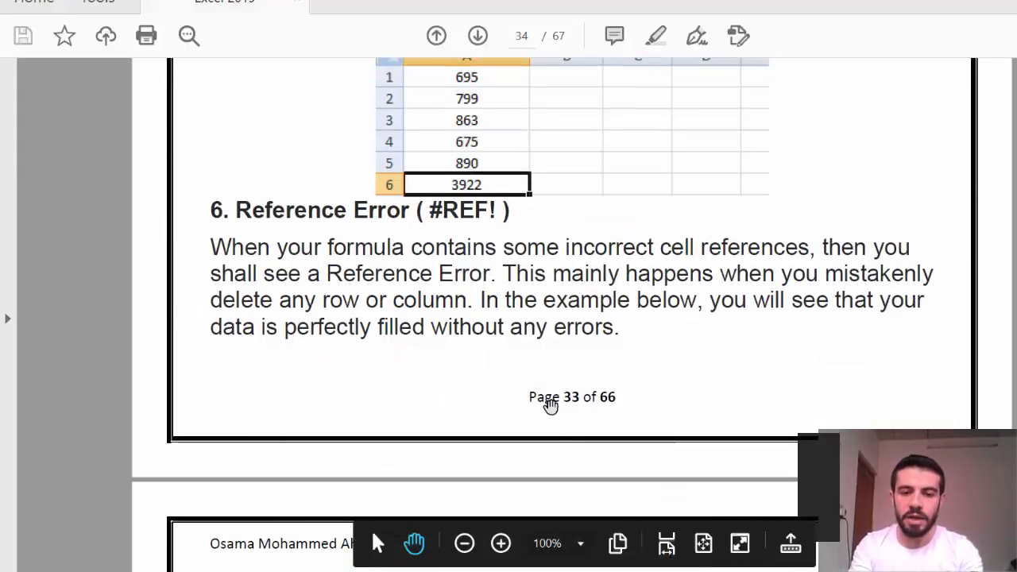
scroll(551, 407, down, 15)
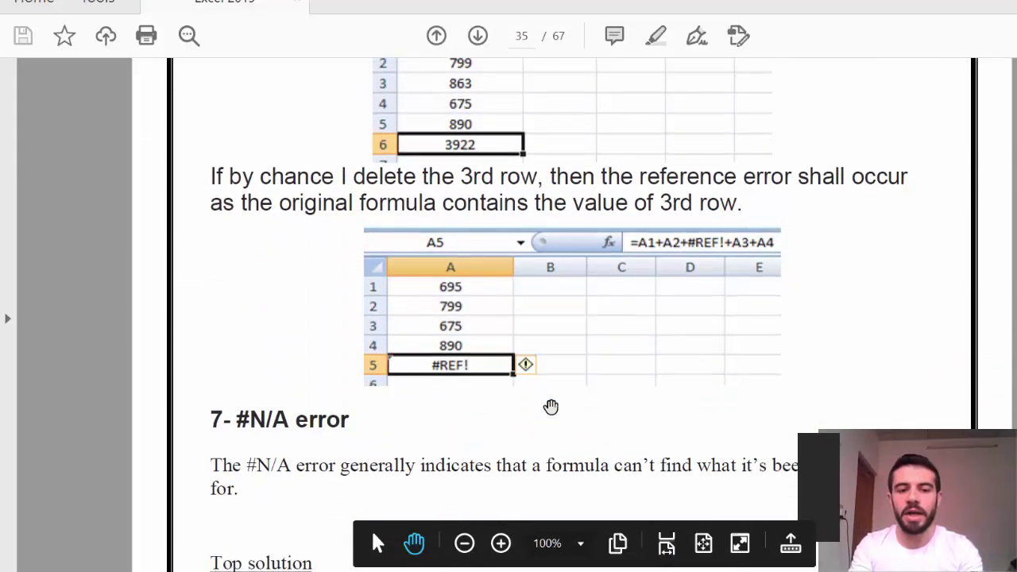
scroll(550, 406, down, 5)
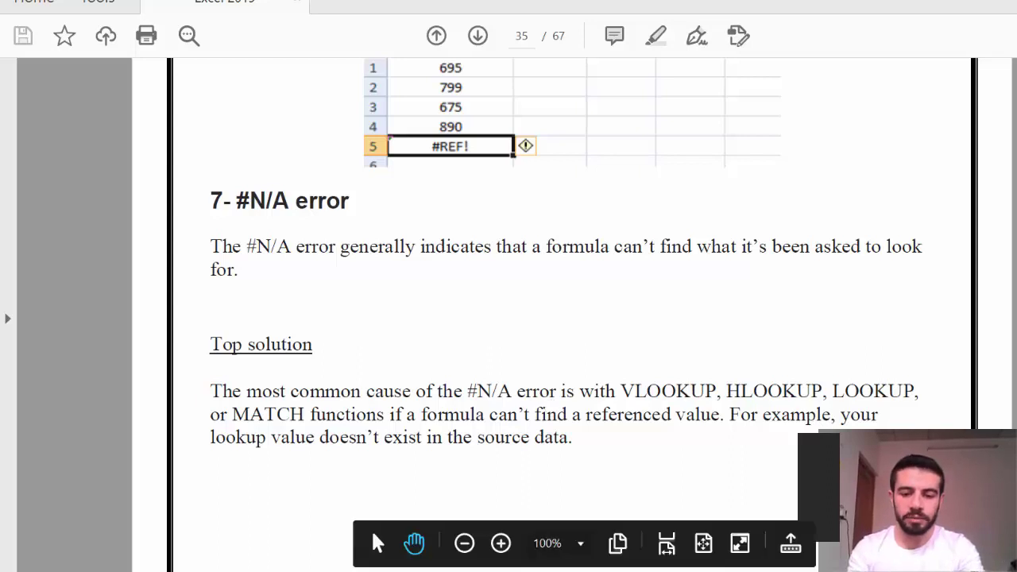
key(alt+Tab)
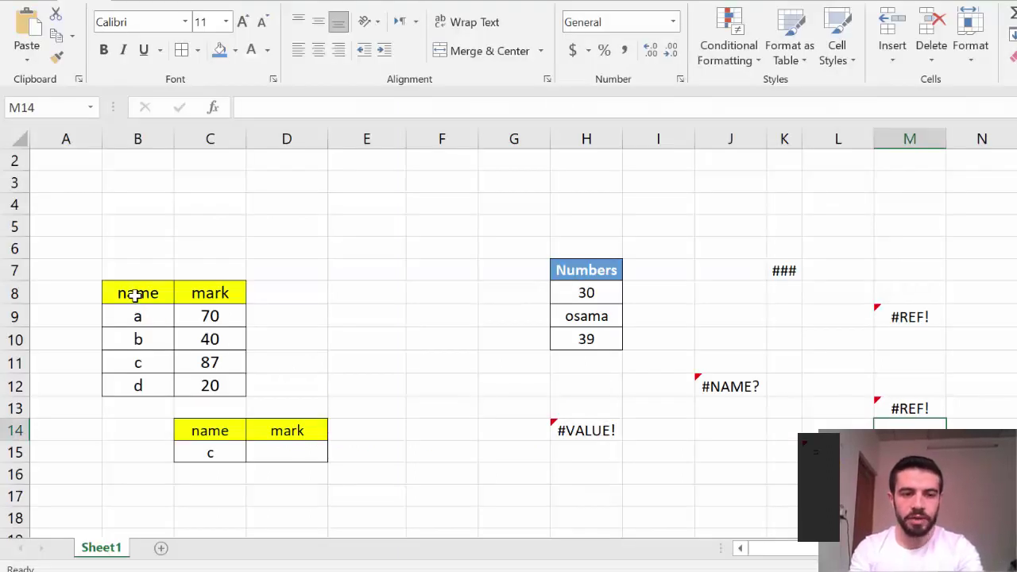
Start =VLOOKUP( in D15 from the autocomplete list, removing a mistaken B10 reference
click(209, 451)
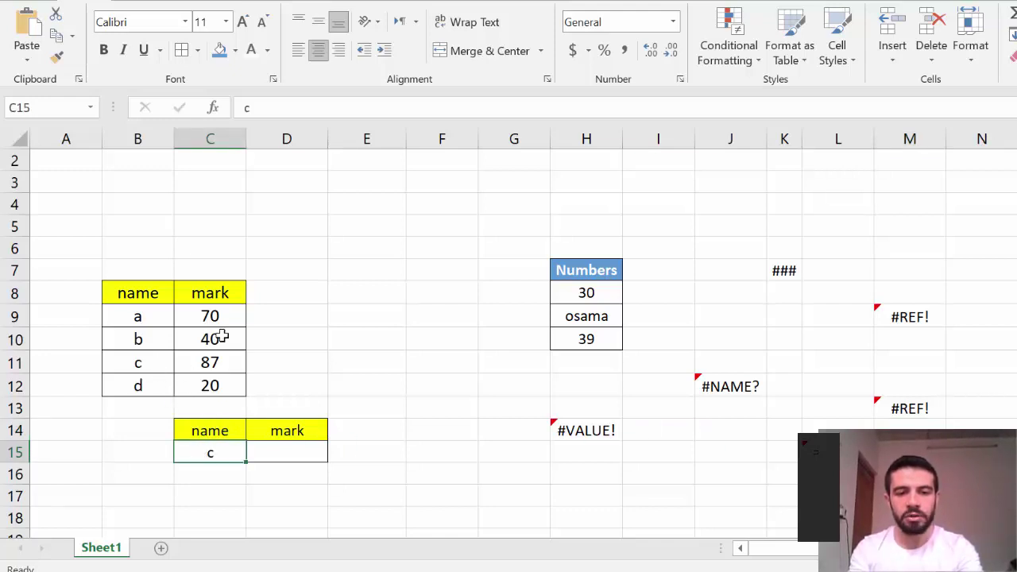
click(397, 454)
text(=)
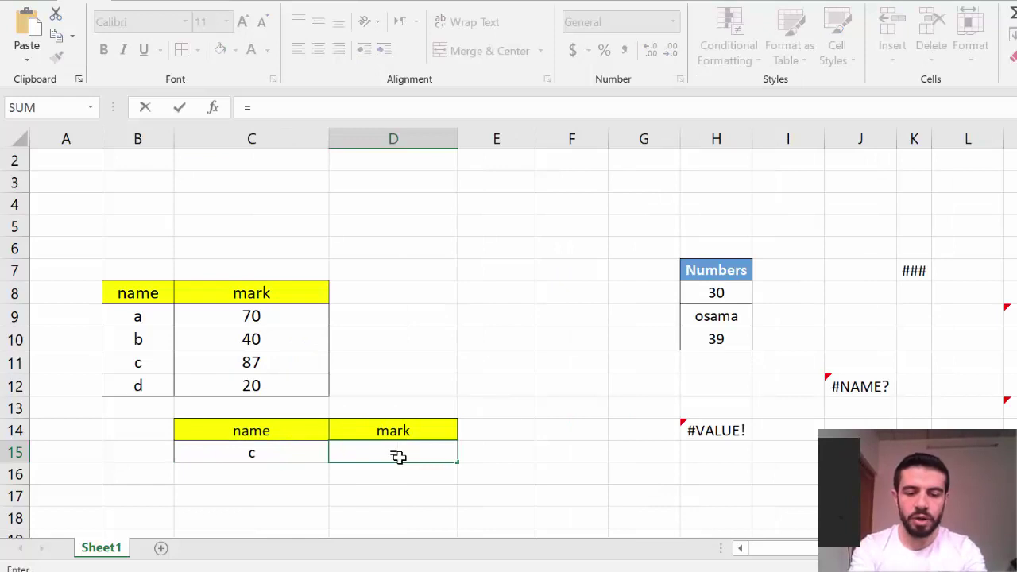
text(vl)
double_click(429, 477)
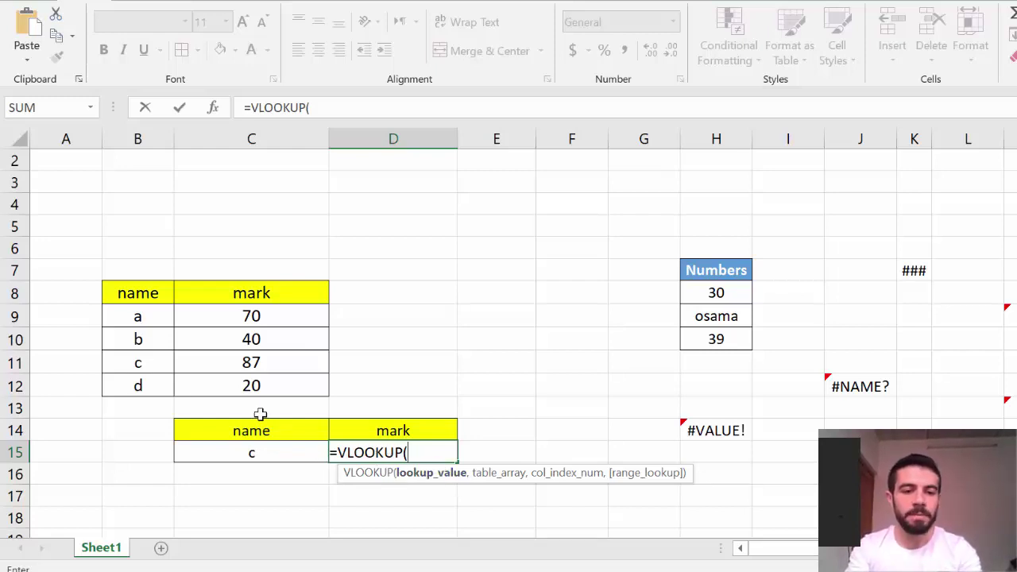
click(156, 338)
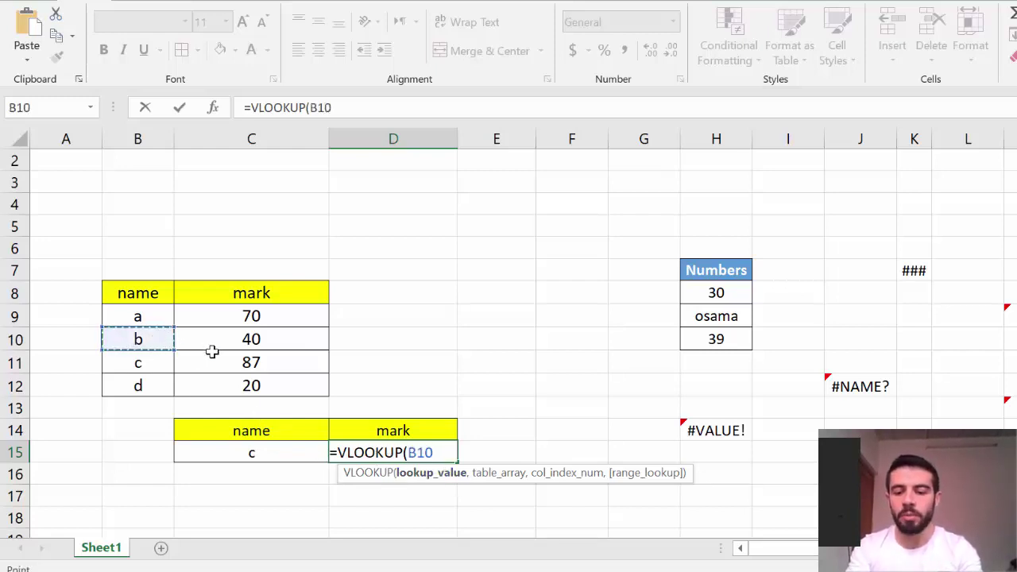
key(BackSpace)
key(BackSpace)
key(BackSpace)
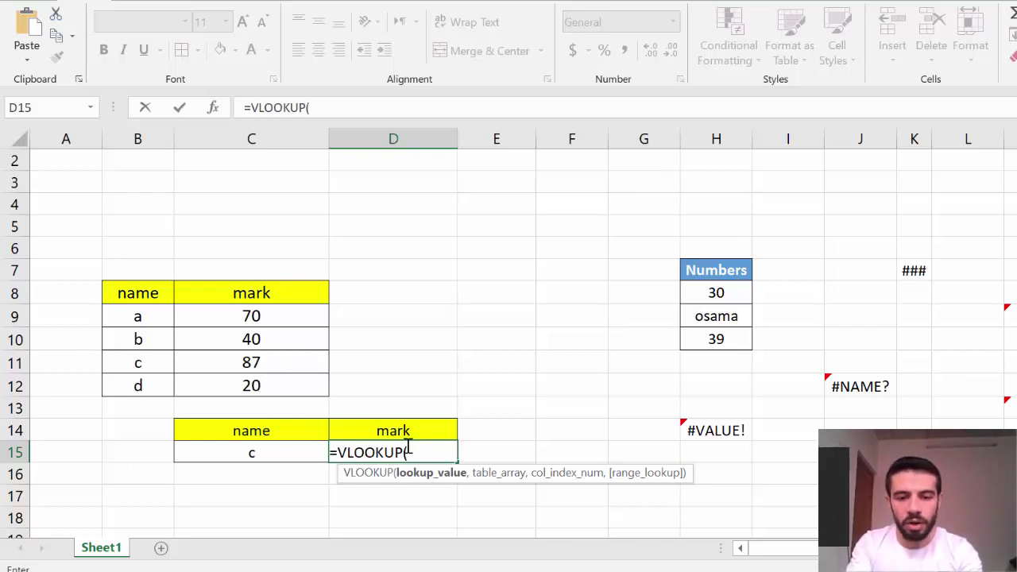
Finish D15 as =VLOOKUP(C15,B8:C12,2,0), returning 87 for name c
click(214, 451)
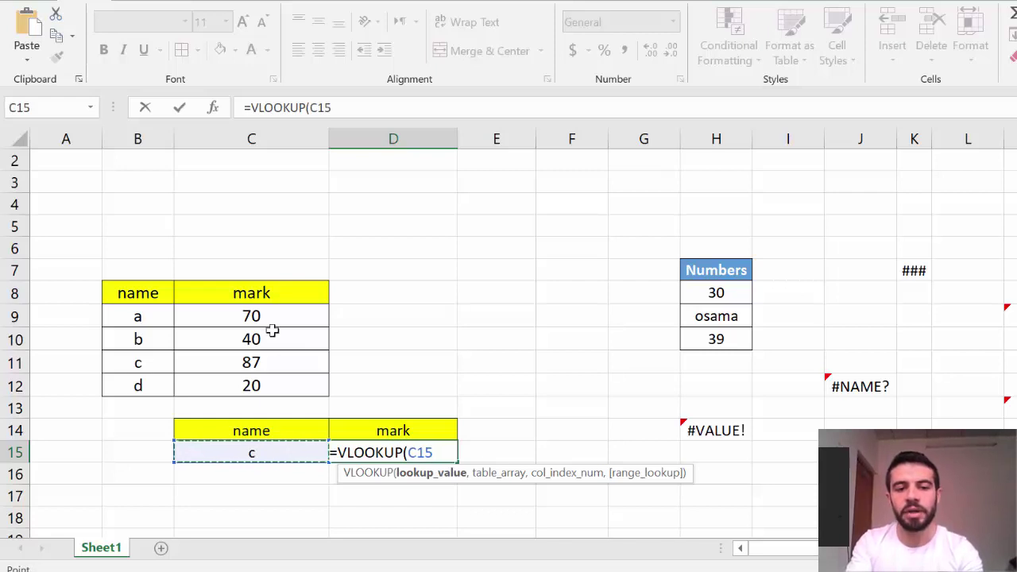
text(,)
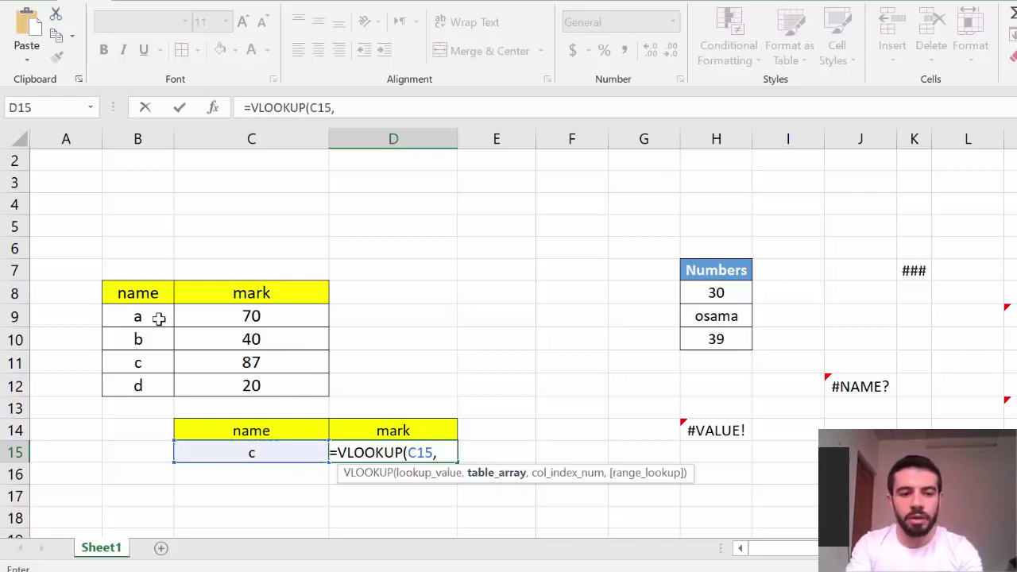
drag(143, 287, 260, 381)
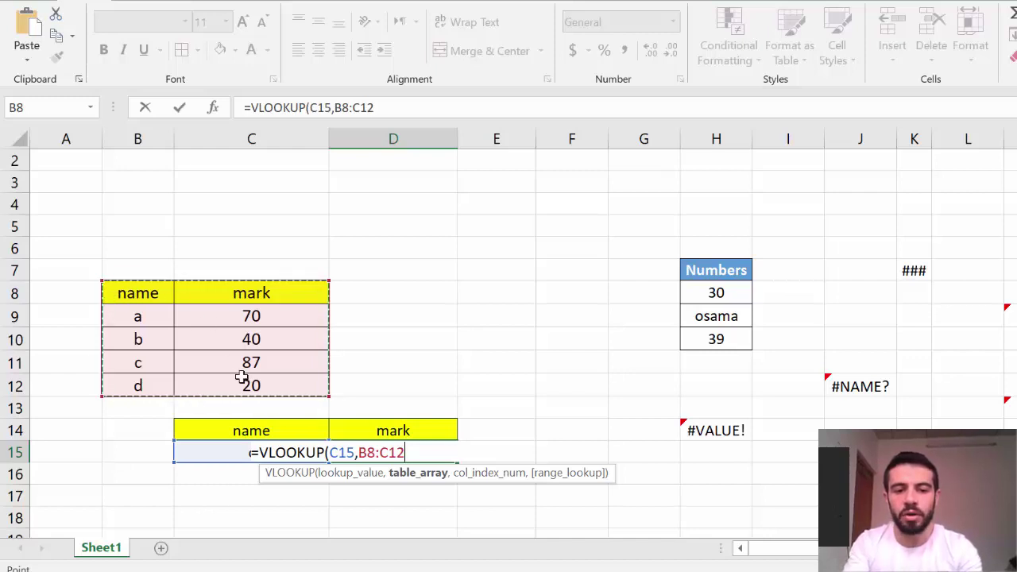
text(,)
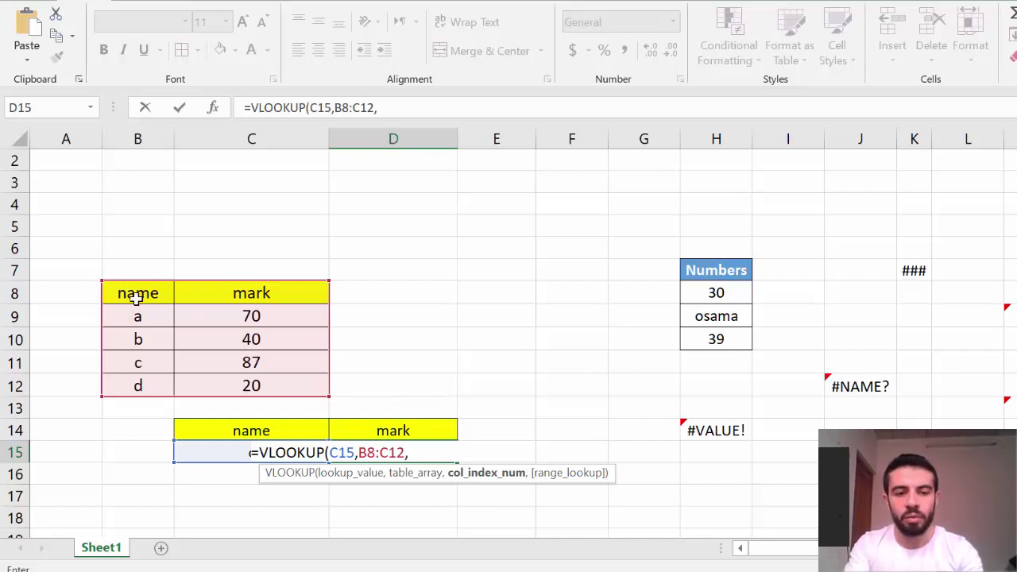
text(2)
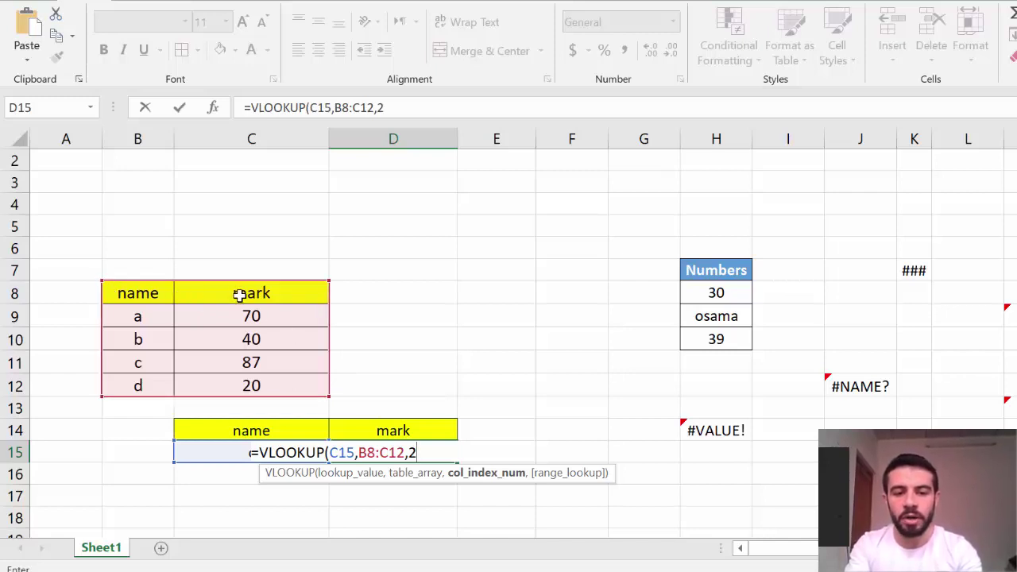
text(,0)
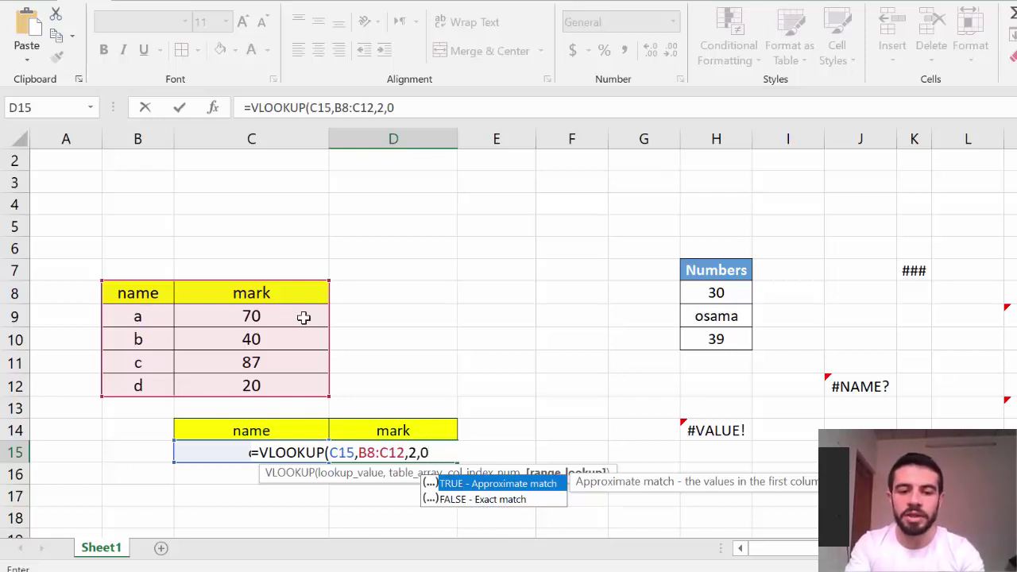
key(Return)
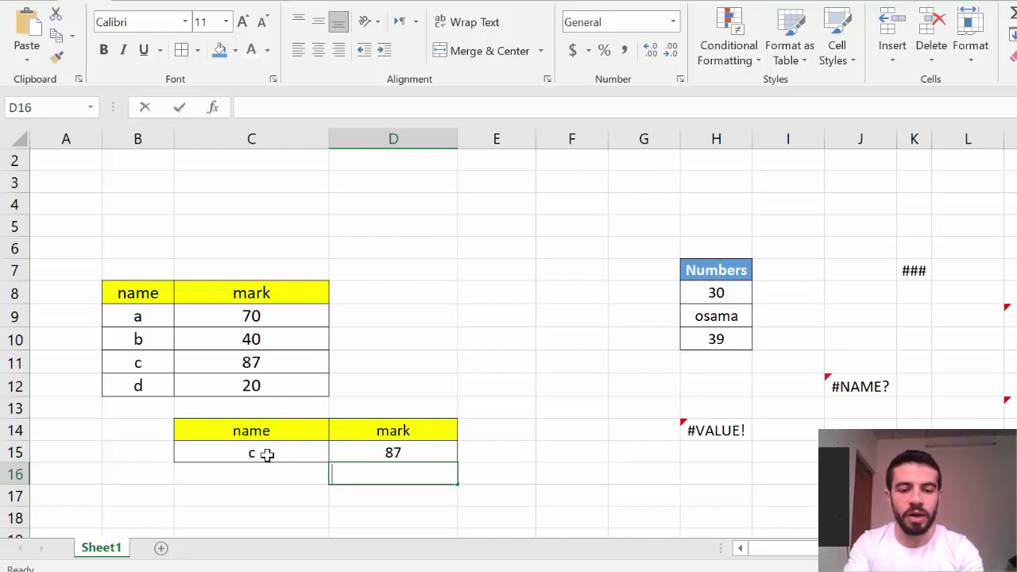
Enter names d, a, then e in C15, giving marks 20, 70, then #N/A
text(d)
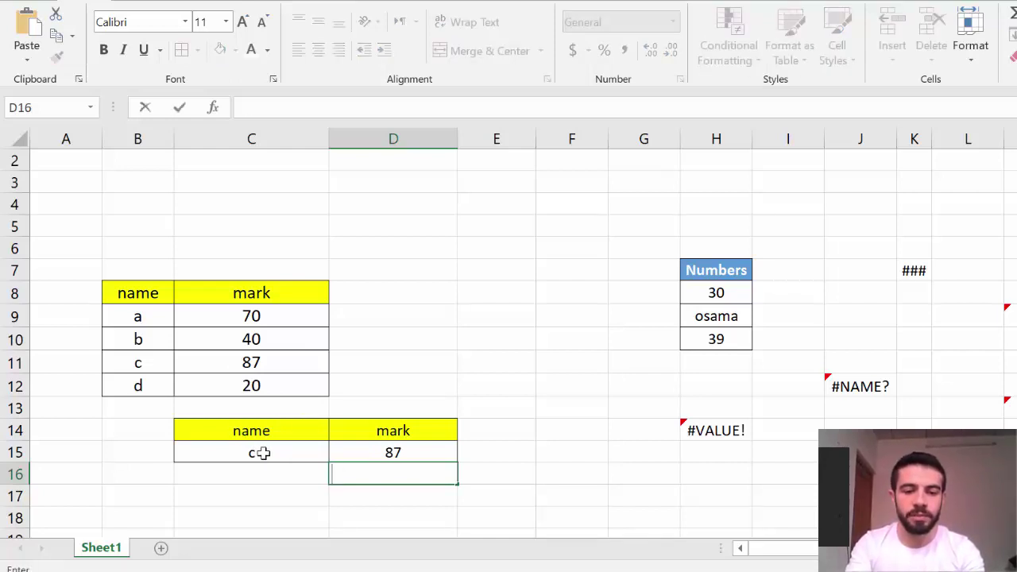
click(263, 453)
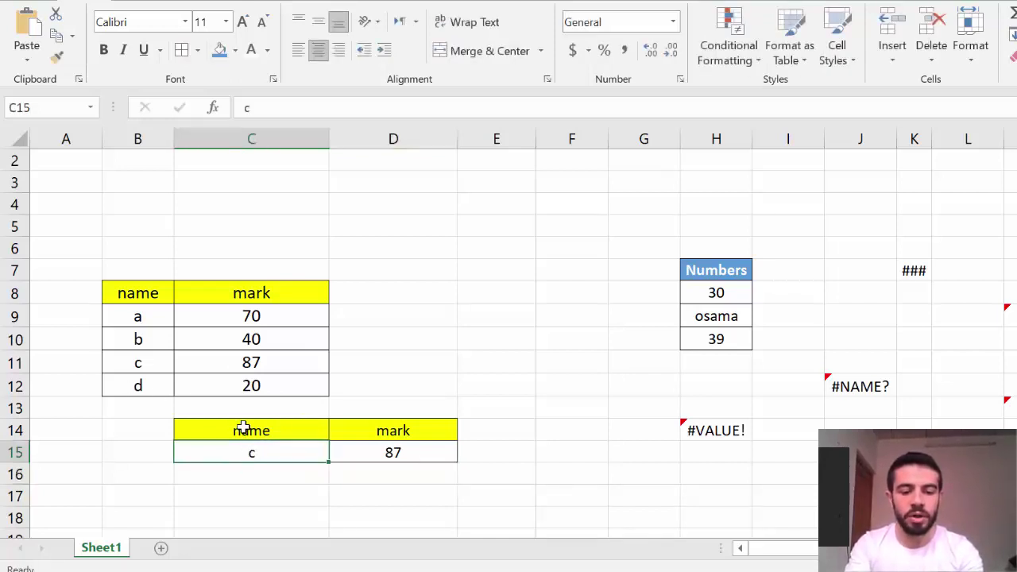
text(d)
key(Return)
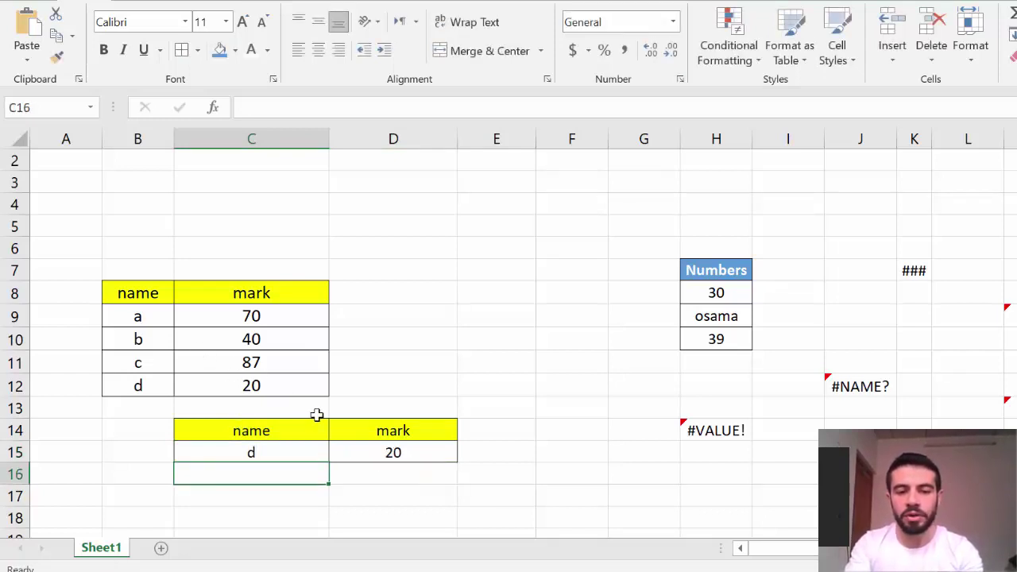
click(288, 454)
text(a)
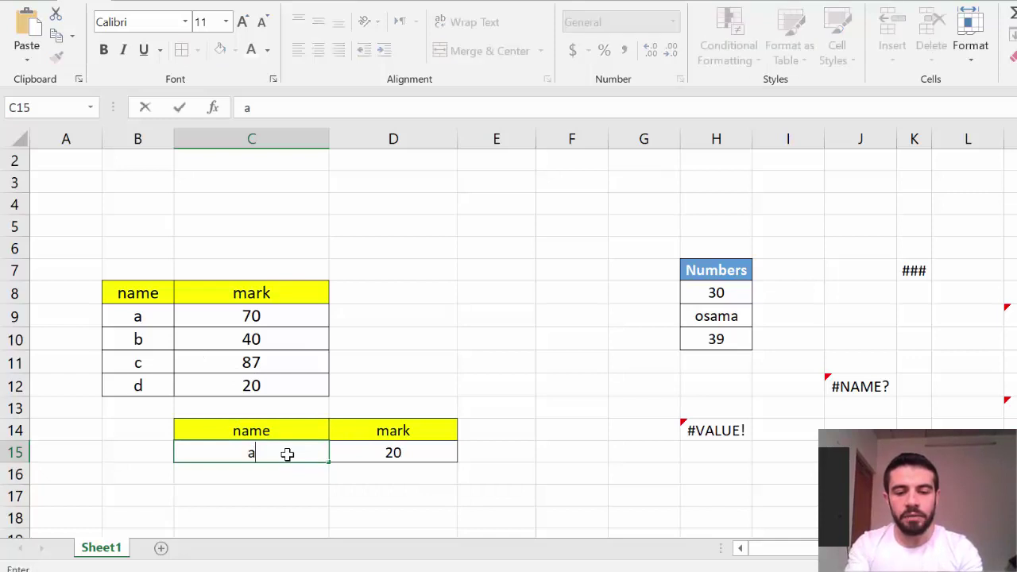
key(Return)
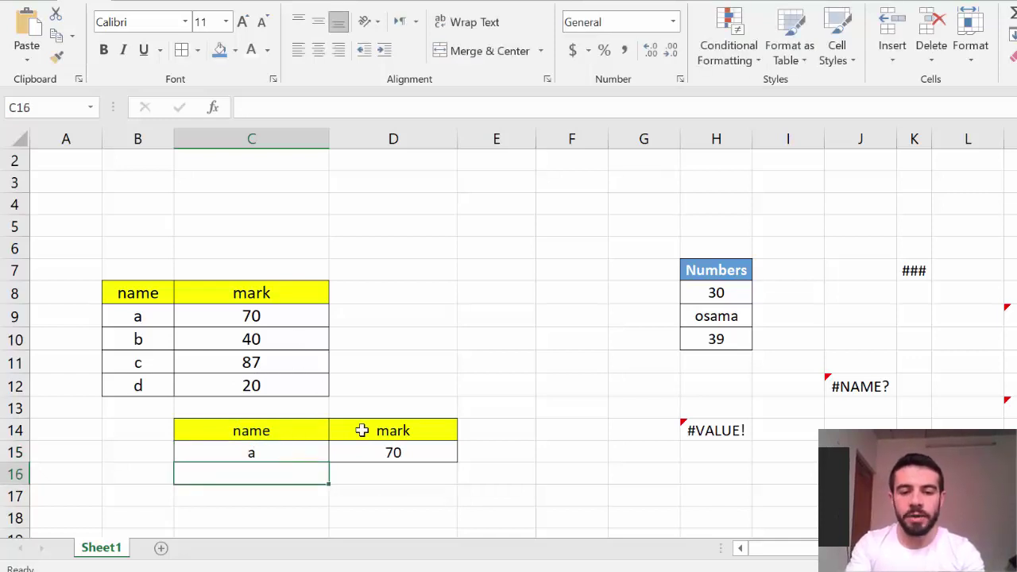
click(282, 450)
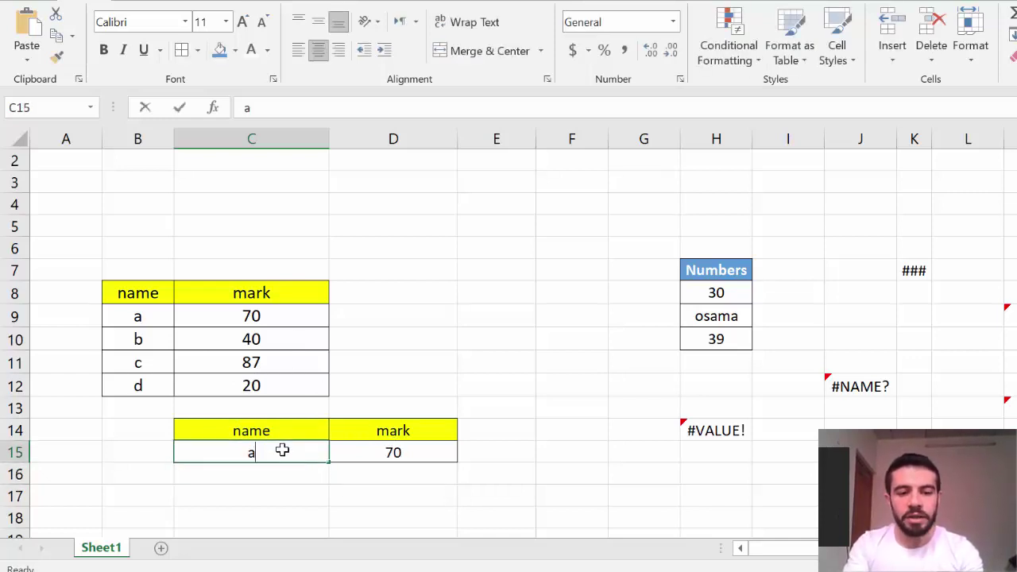
text(e)
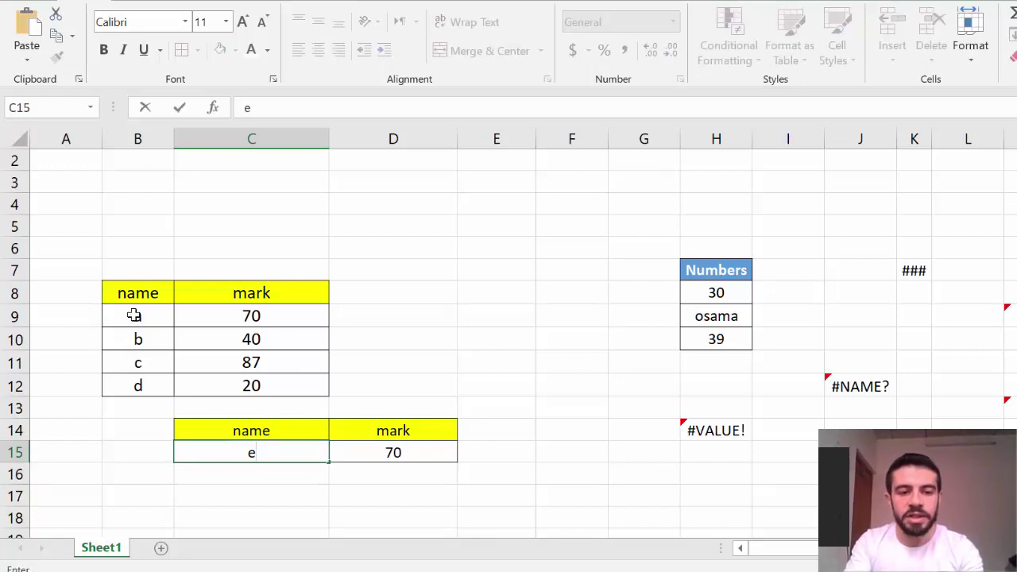
key(Return)
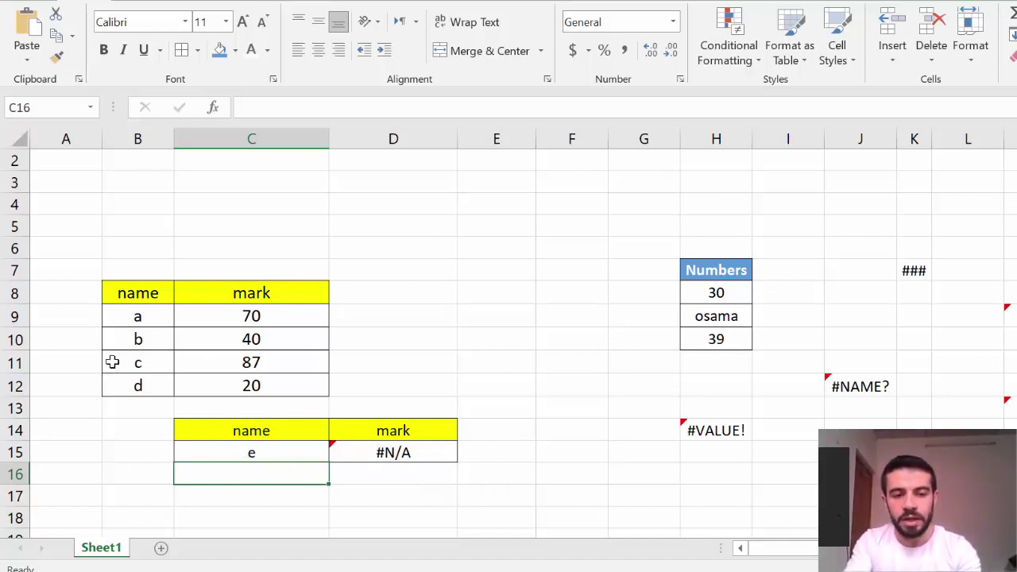
Change D15's VLOOKUP match type from 0 to 1 for approximate matching
click(374, 449)
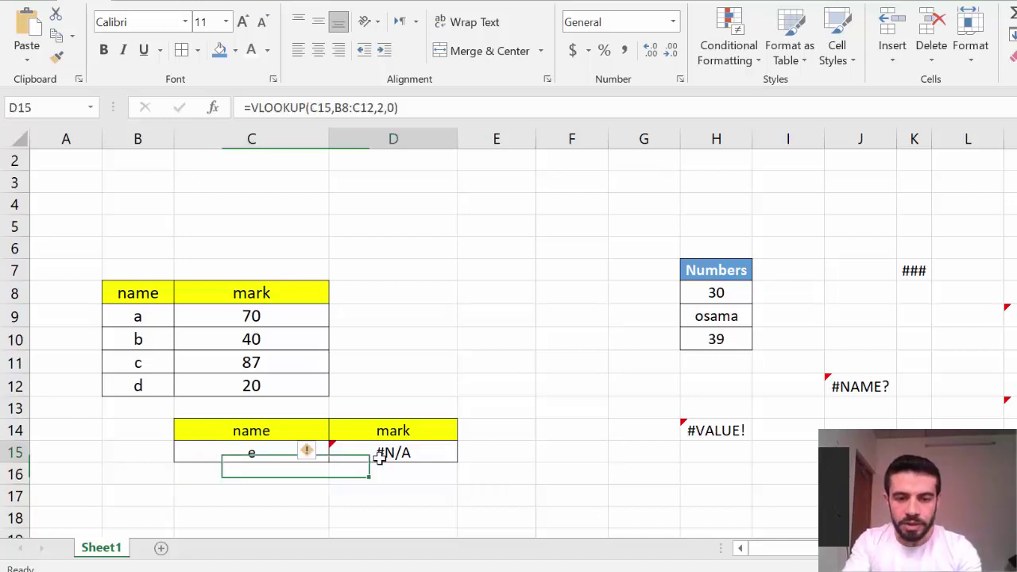
double_click(385, 459)
click(427, 453)
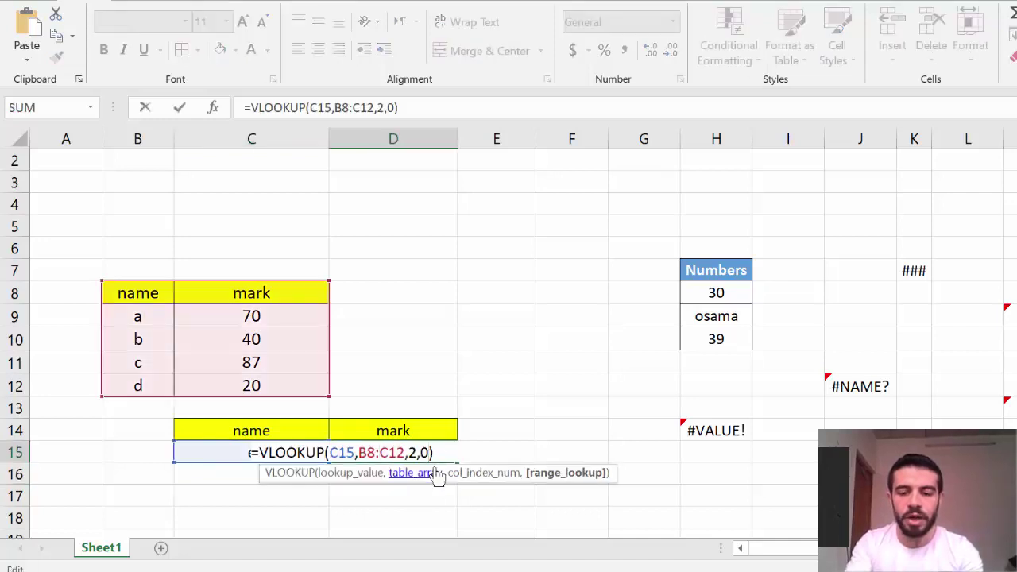
key(BackSpace)
text(1)
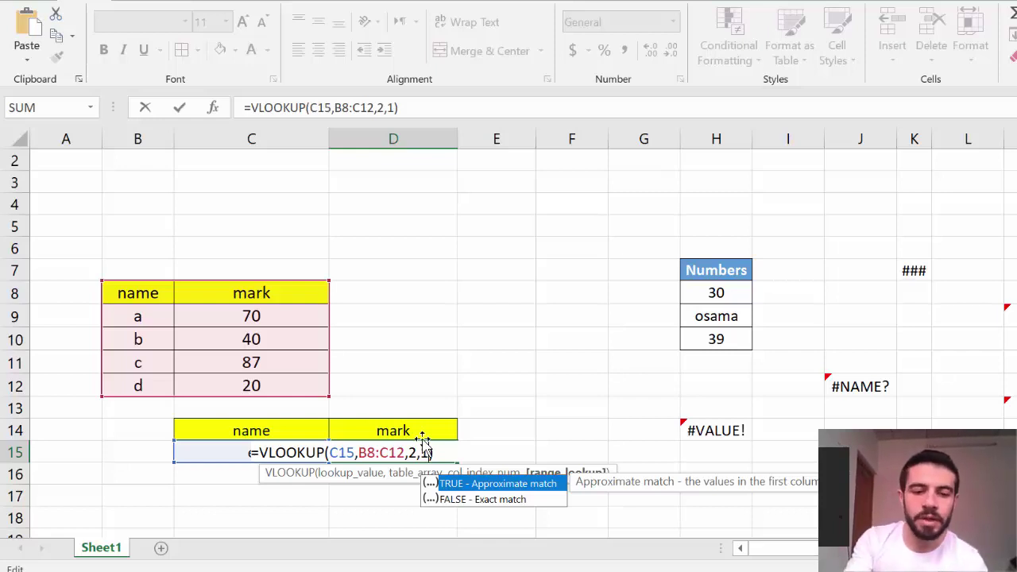
key(Return)
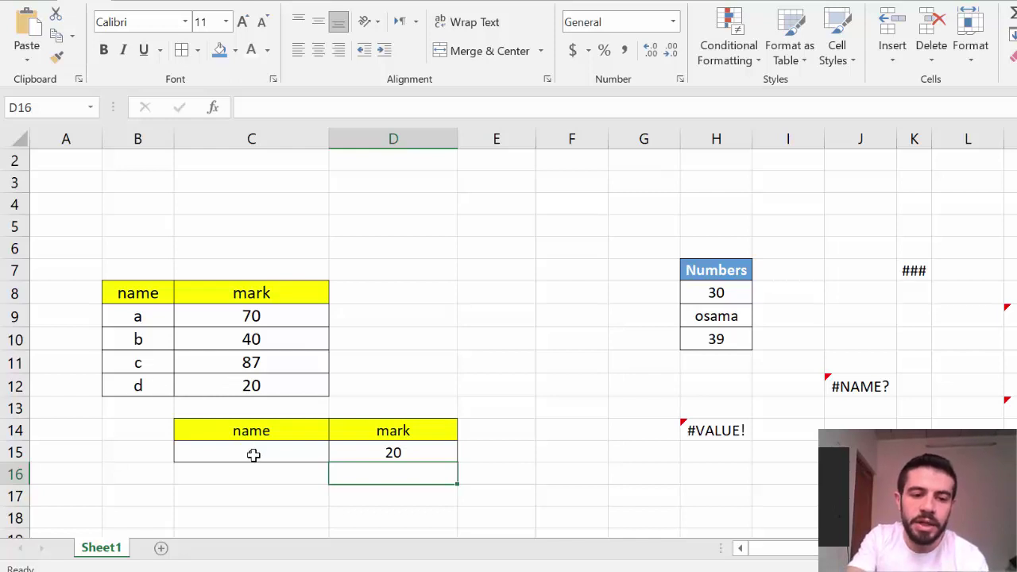
Restore the exact-match 0 argument in D15's VLOOKUP so name e returns #N/A
click(426, 452)
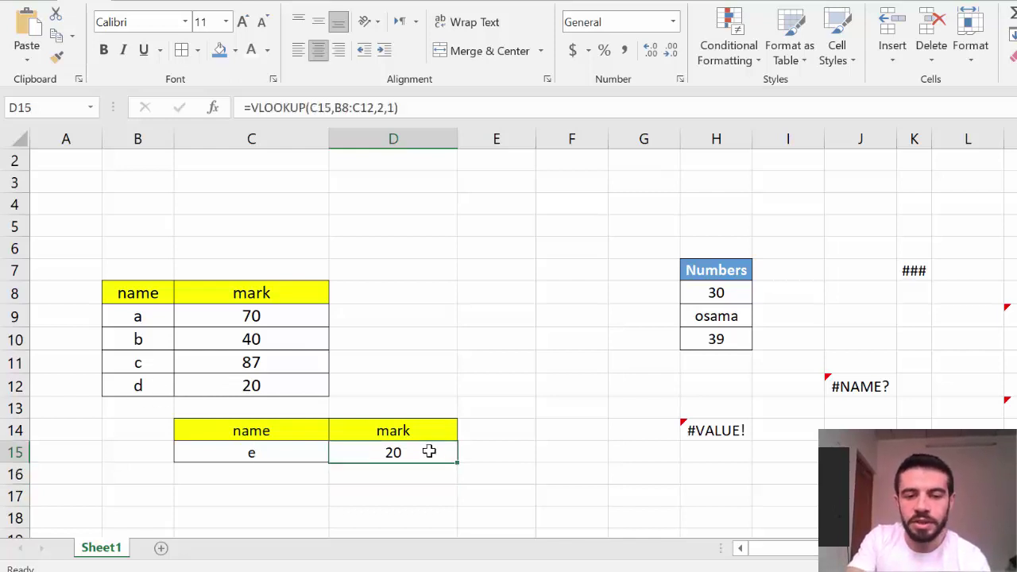
double_click(425, 452)
key(BackSpace)
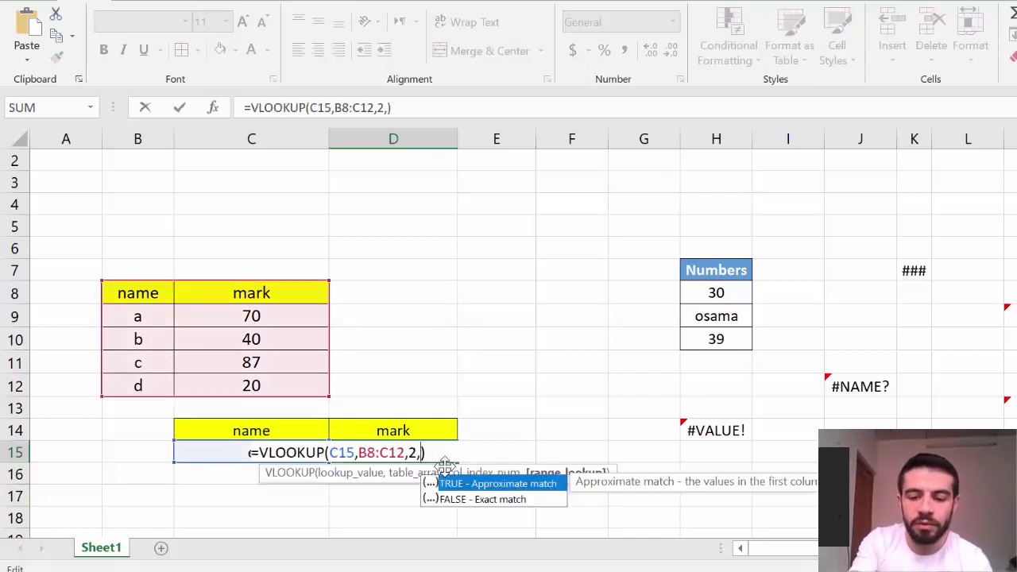
text(0)
key(Return)
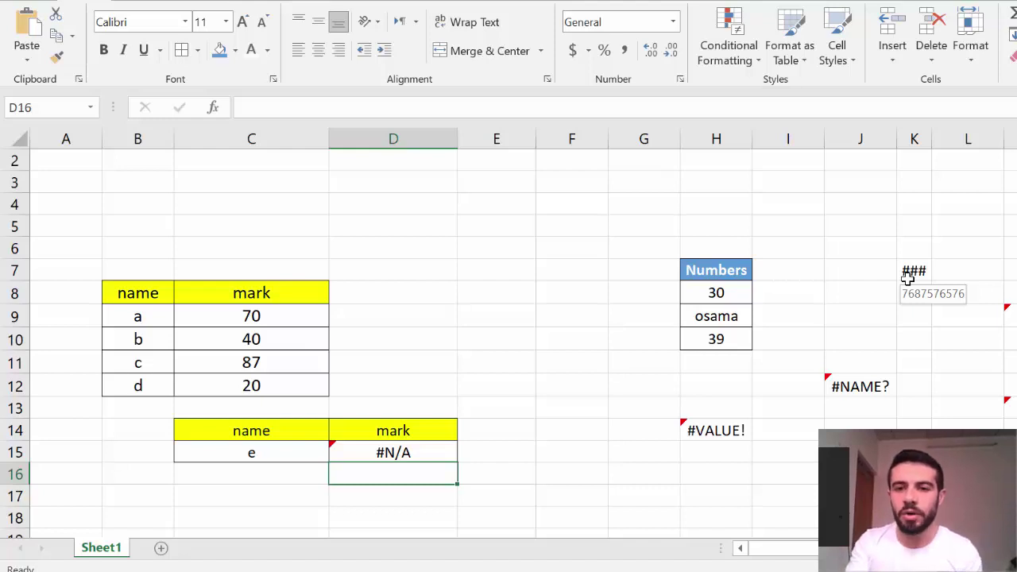
click(284, 1)
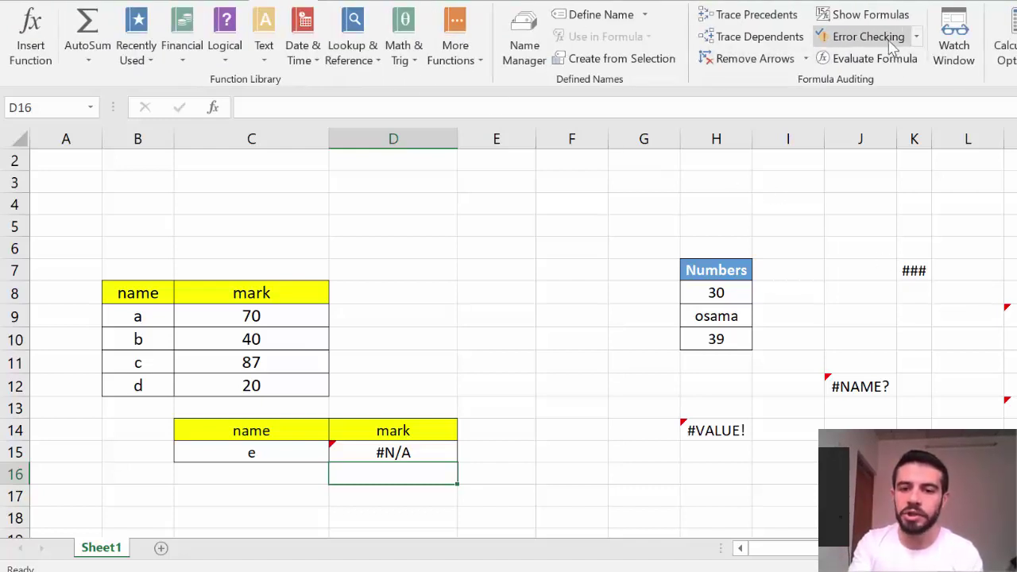
Run Error Checking on D15's #N/A and open Help on this Error
click(426, 453)
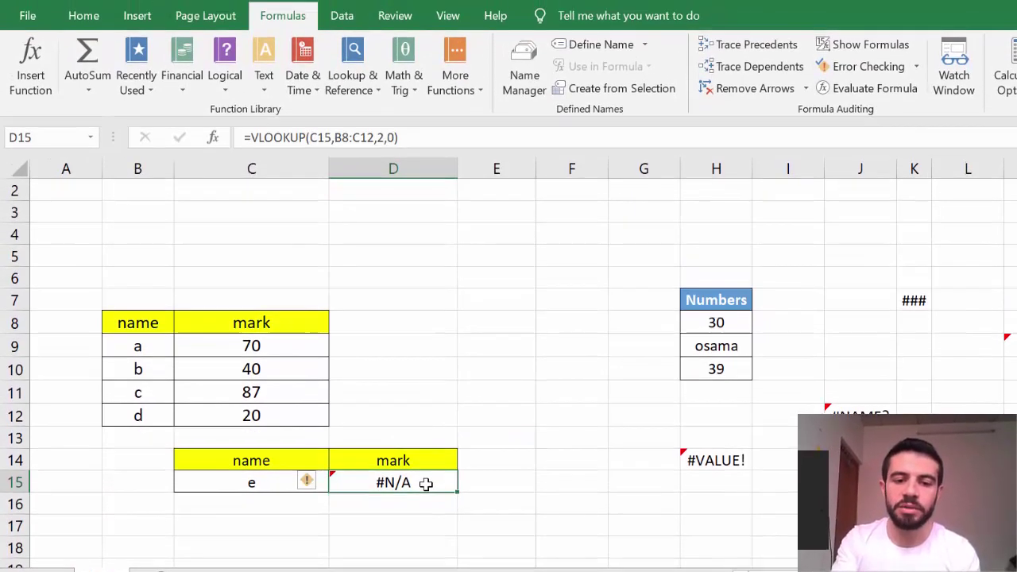
click(916, 68)
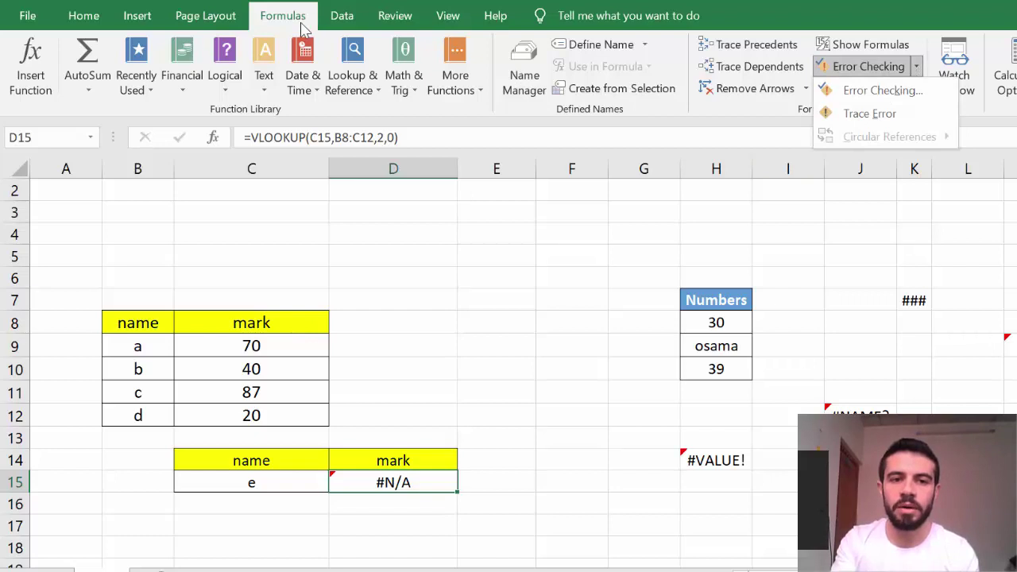
click(902, 93)
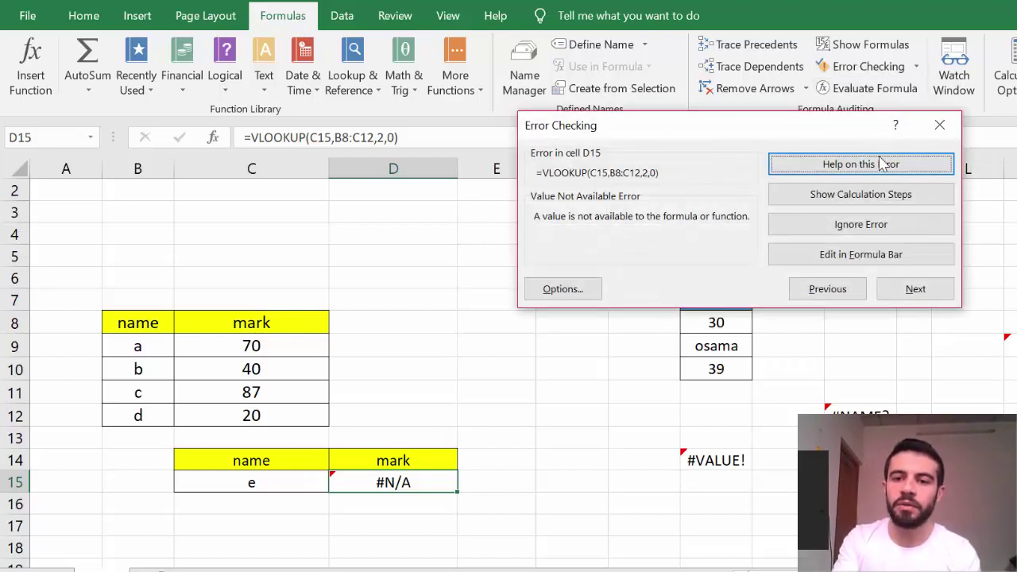
click(858, 176)
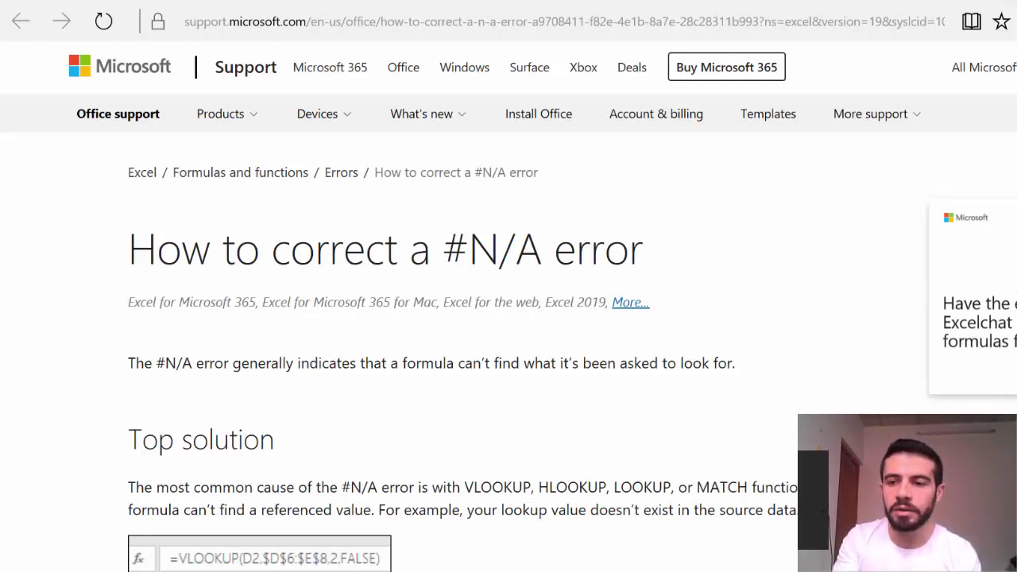
Scroll the support page to the checklist and back up to the Top solution VLOOKUP example
scroll(717, 222, down, 3)
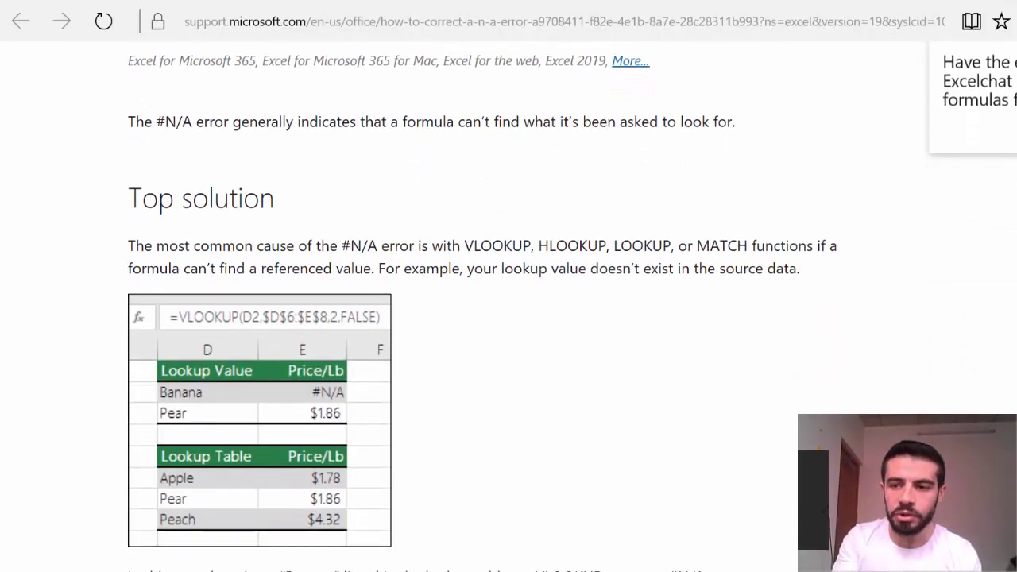
scroll(486, 302, down, 15)
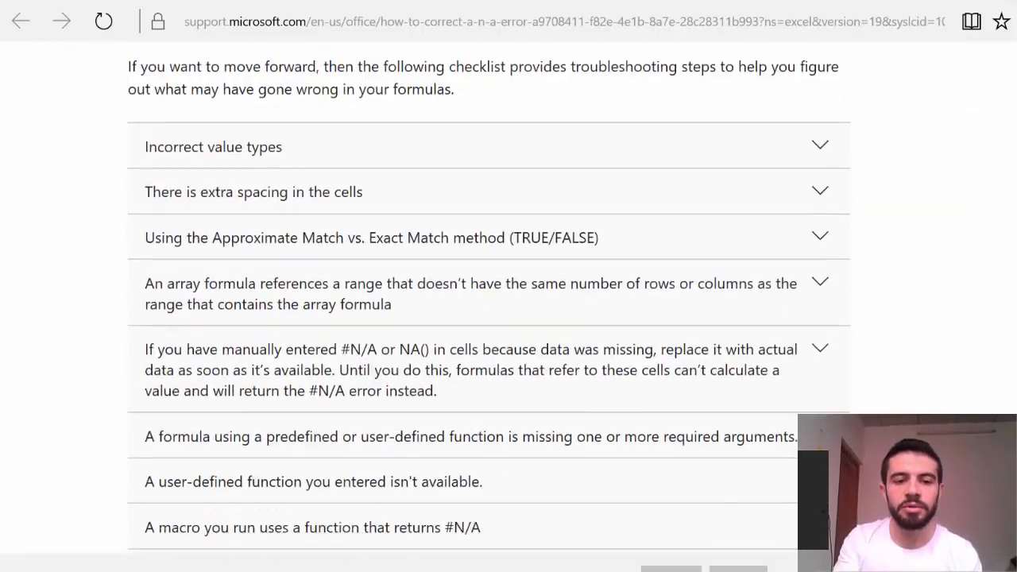
scroll(489, 294, up, 12)
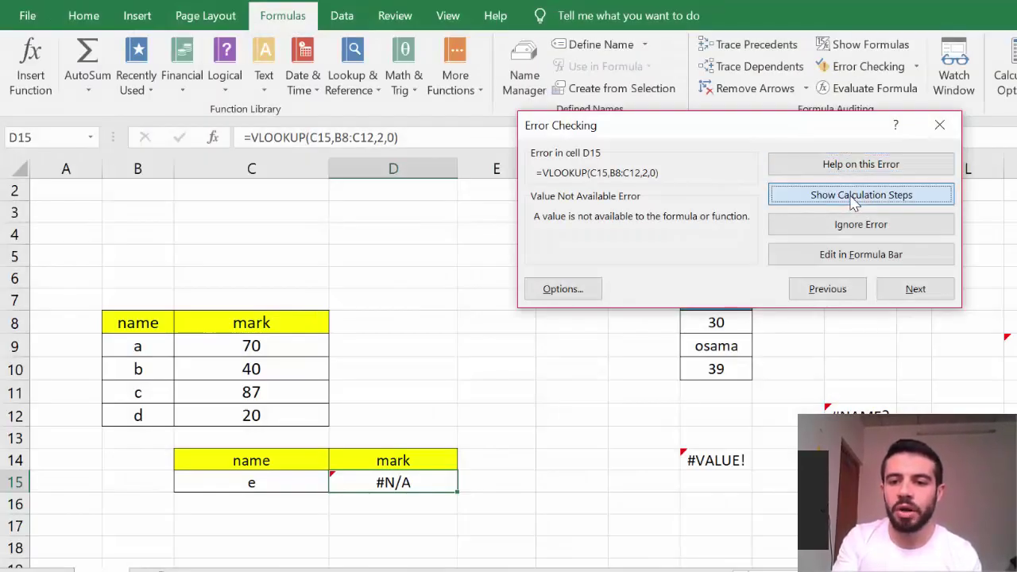
Step through D15's #N/A calculation and inspect its range_lookup argument in the formula bar
click(854, 201)
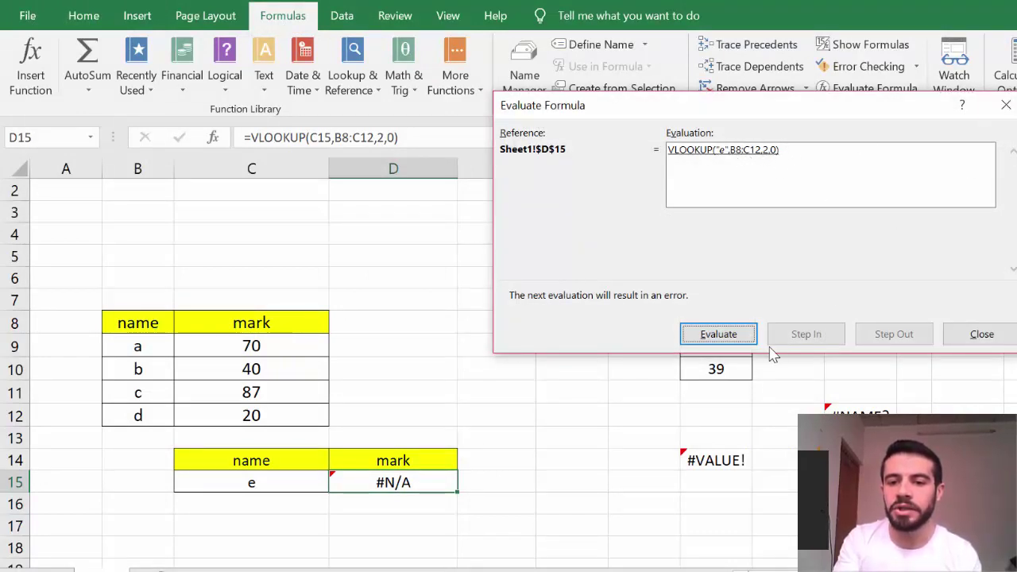
click(953, 337)
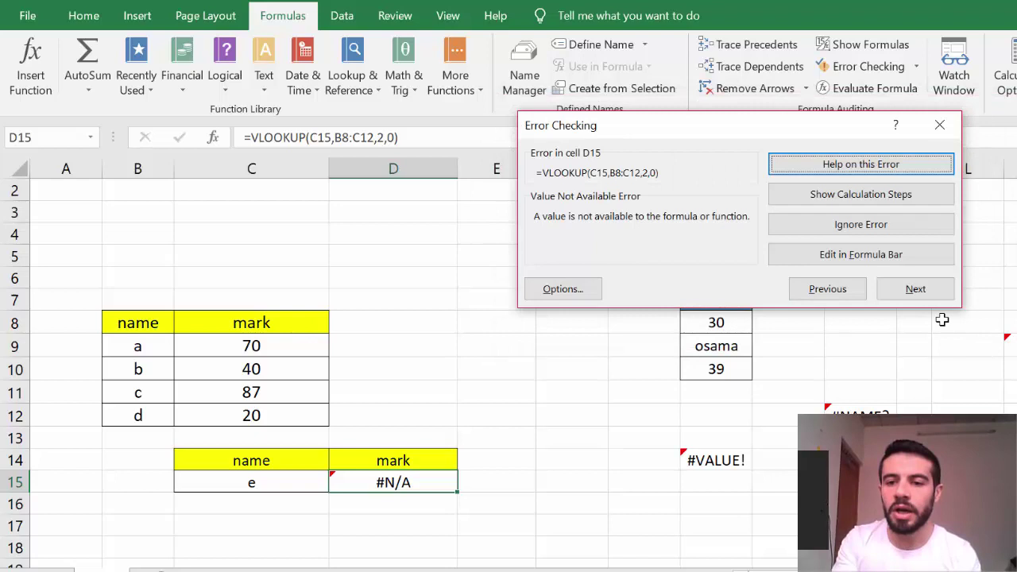
click(868, 267)
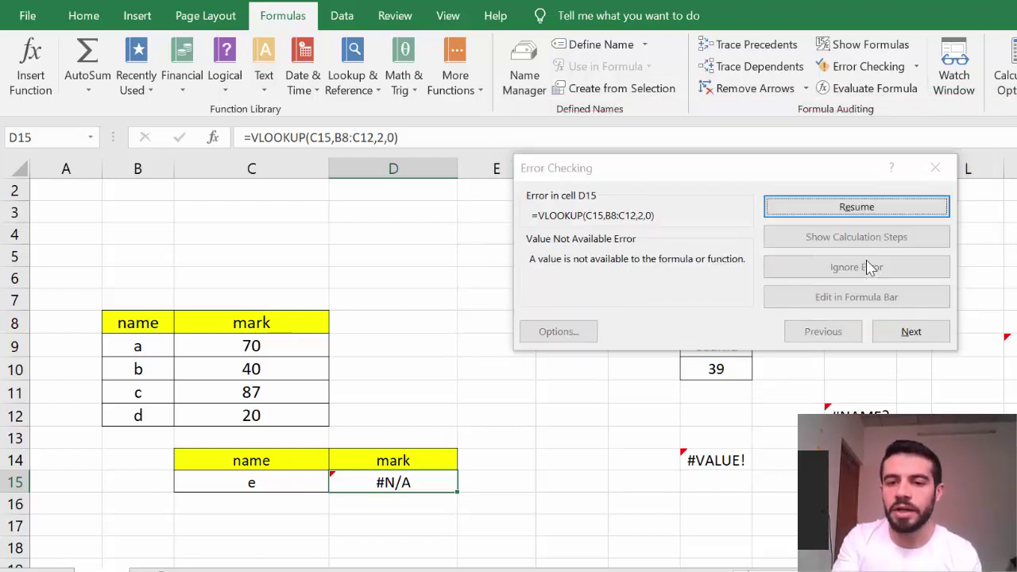
click(395, 137)
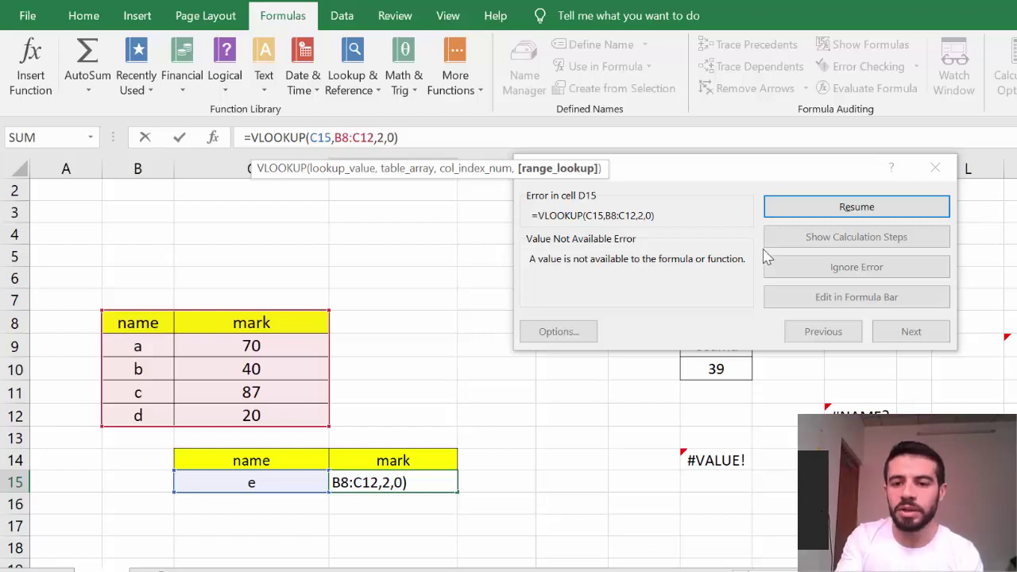
click(874, 217)
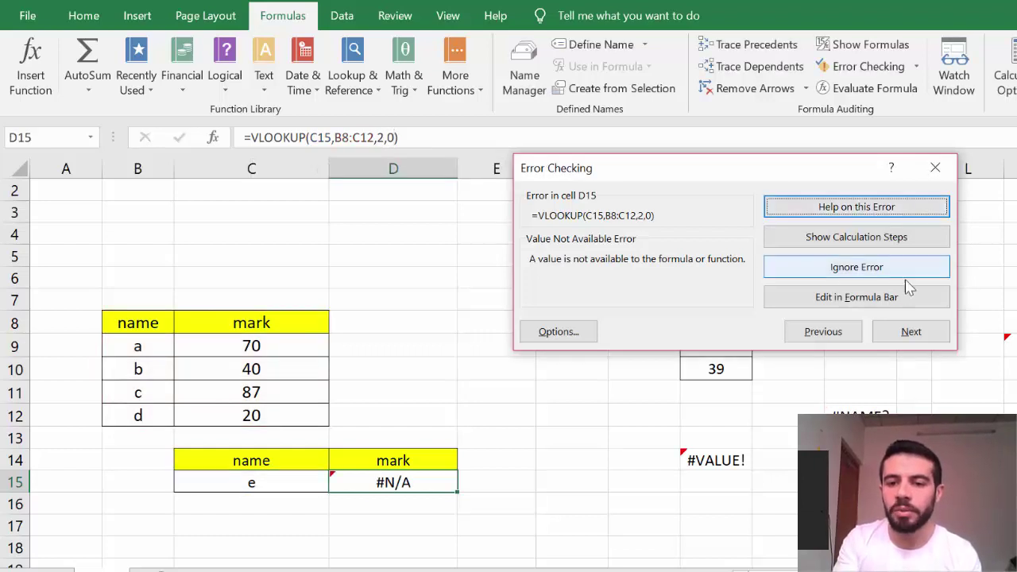
Advance to L15's Divide by Zero error, close Error Checking, and select D15
click(911, 332)
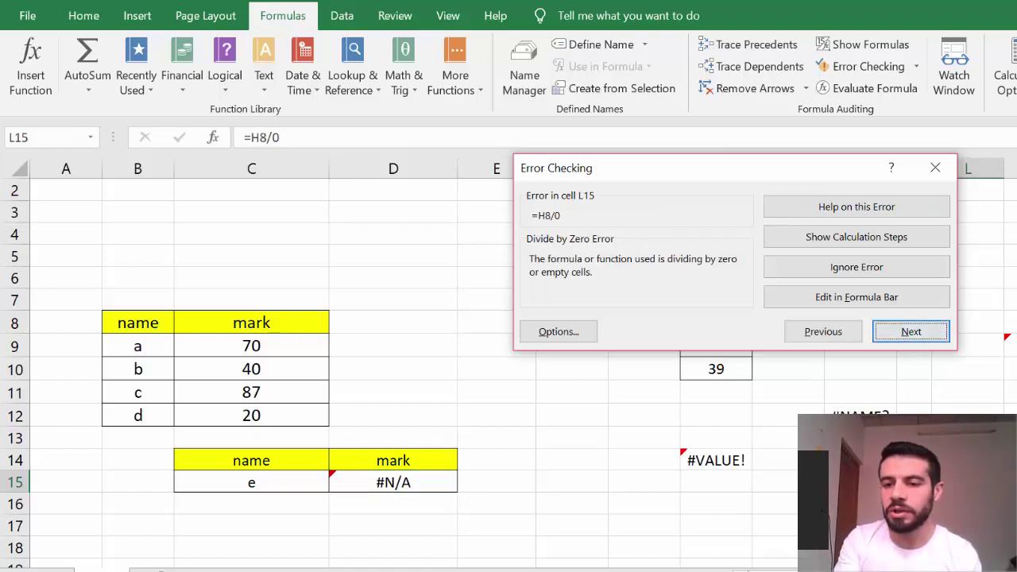
click(934, 169)
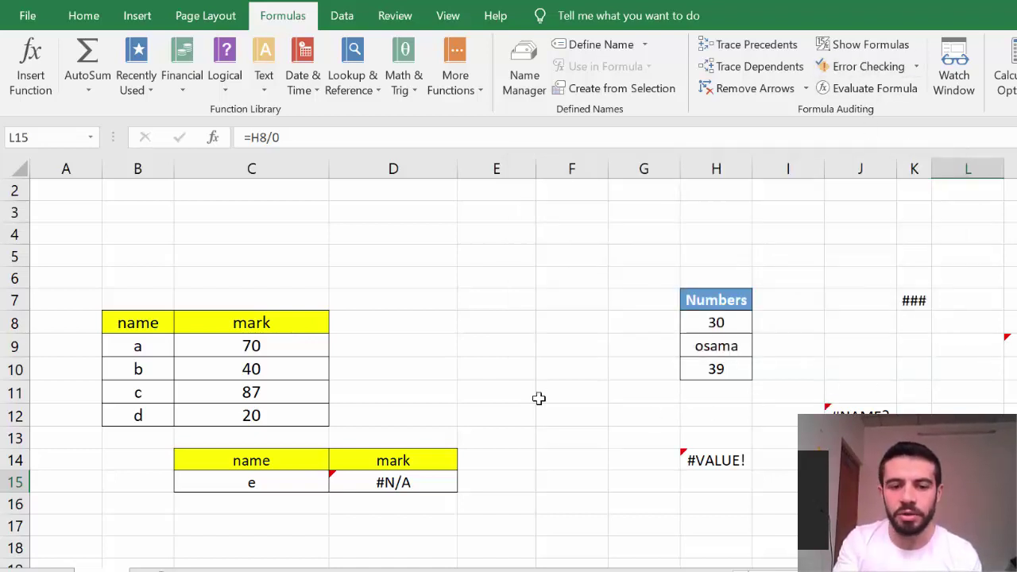
click(436, 481)
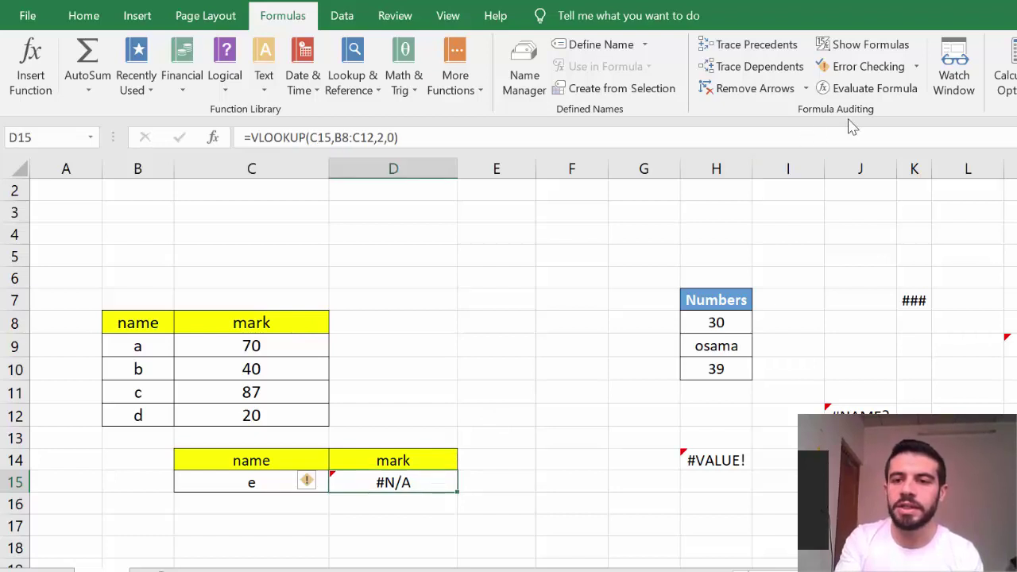
Trace the error sources of D15's #N/A and H14's #VALUE! with Trace Error
click(916, 69)
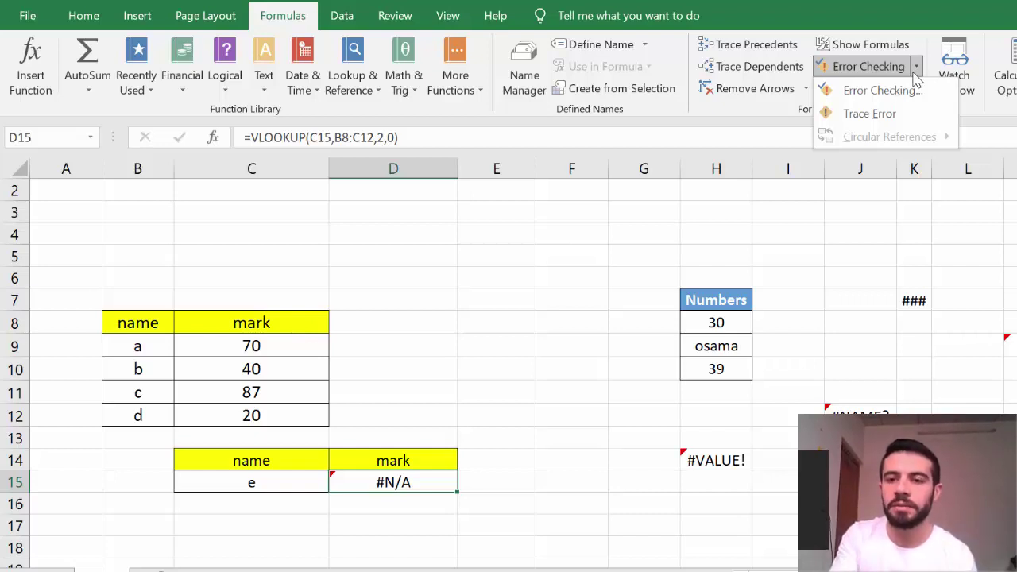
click(895, 117)
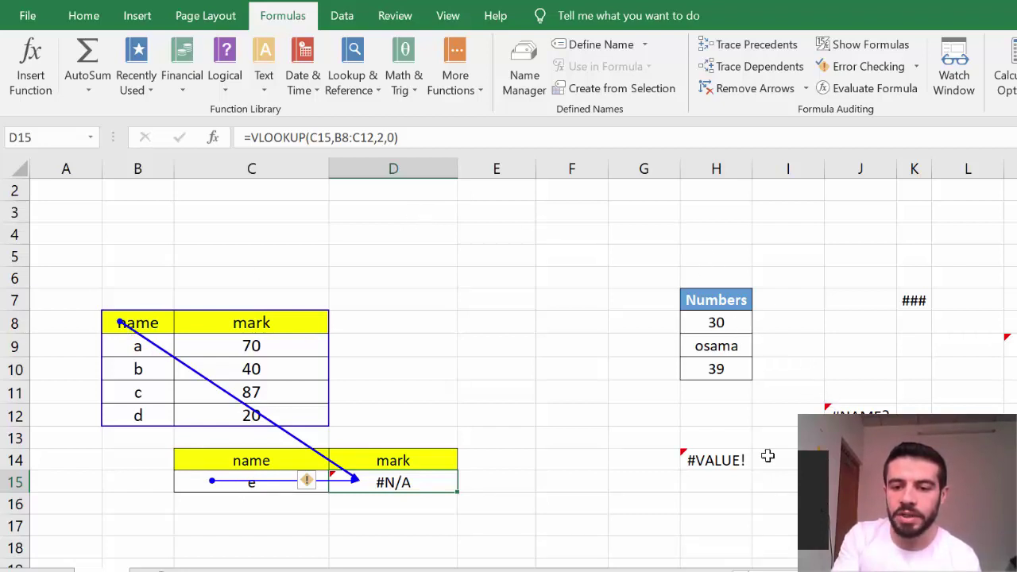
click(719, 465)
click(916, 66)
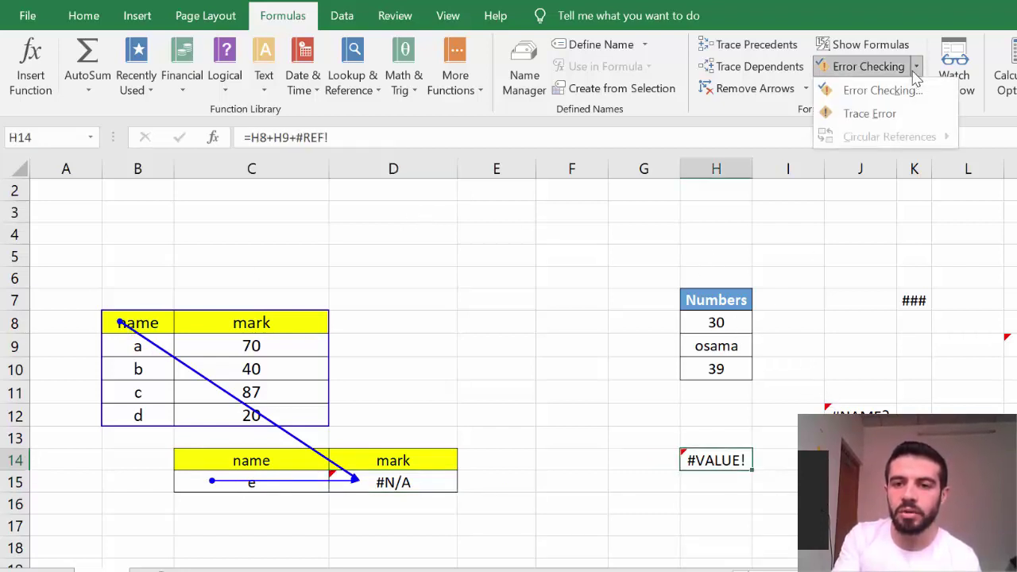
click(872, 114)
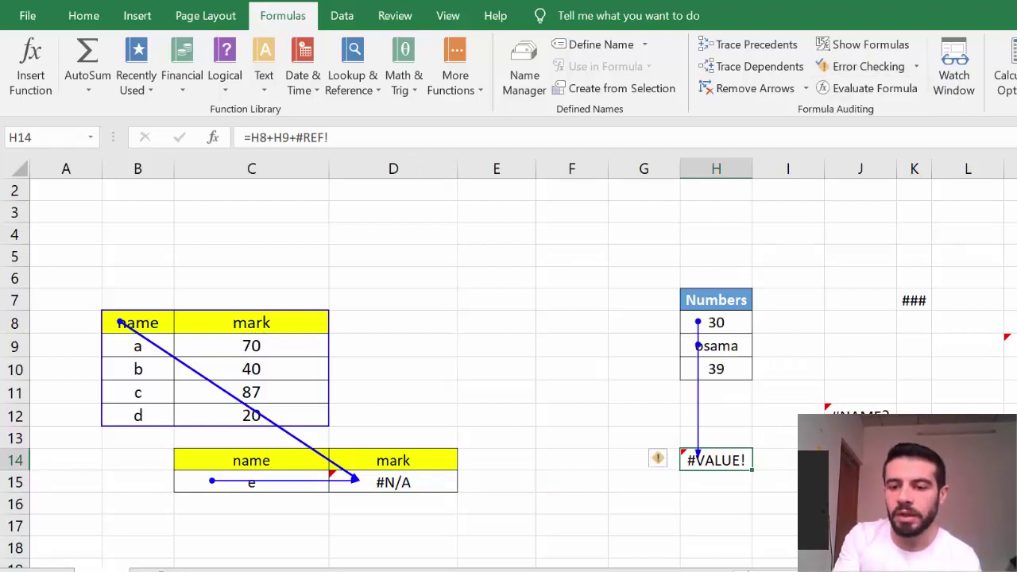
Trace M9's #REF! error, remove all arrows, and widen column K to show 7.69E+09
click(1011, 345)
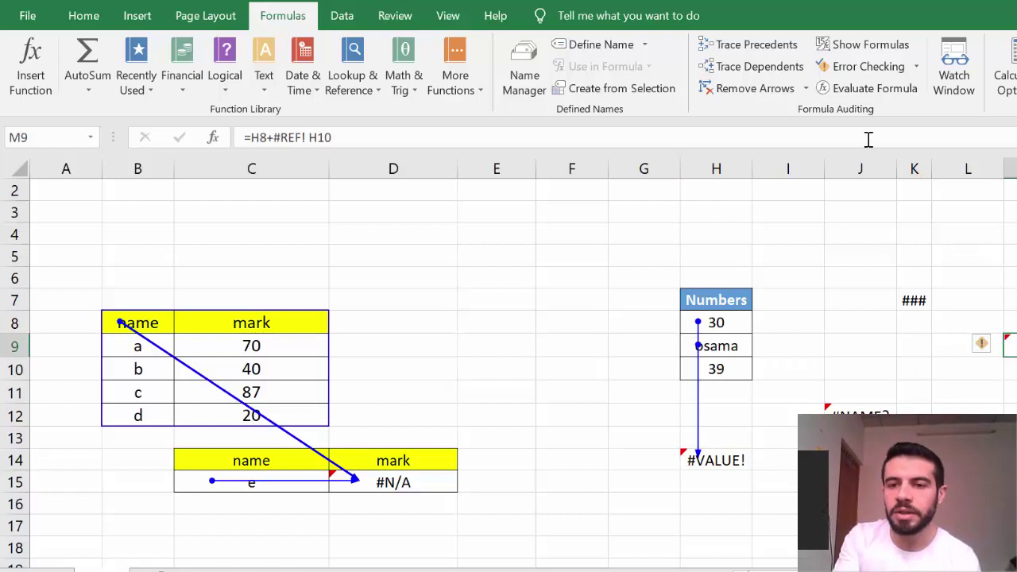
click(903, 71)
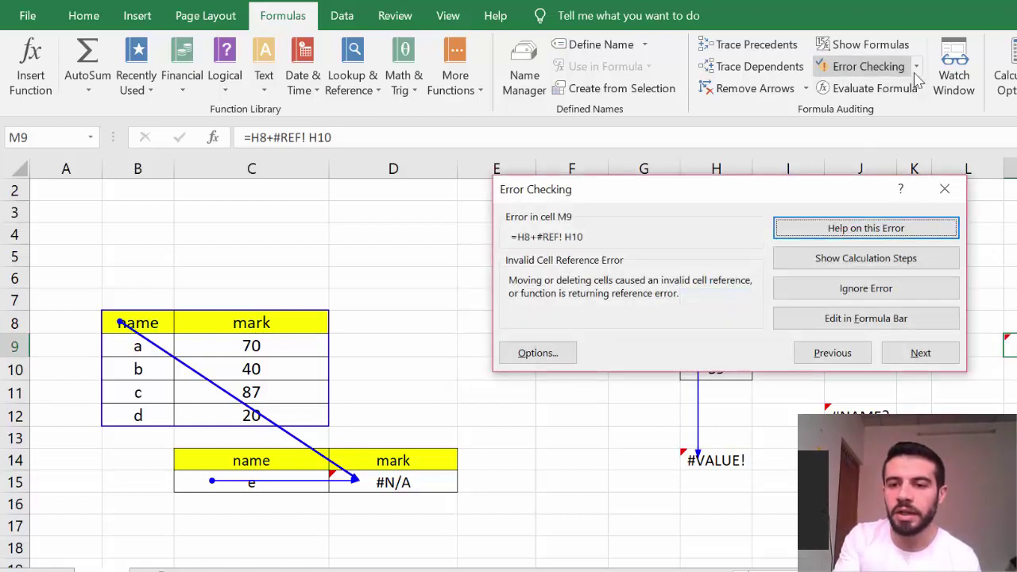
click(945, 189)
click(916, 68)
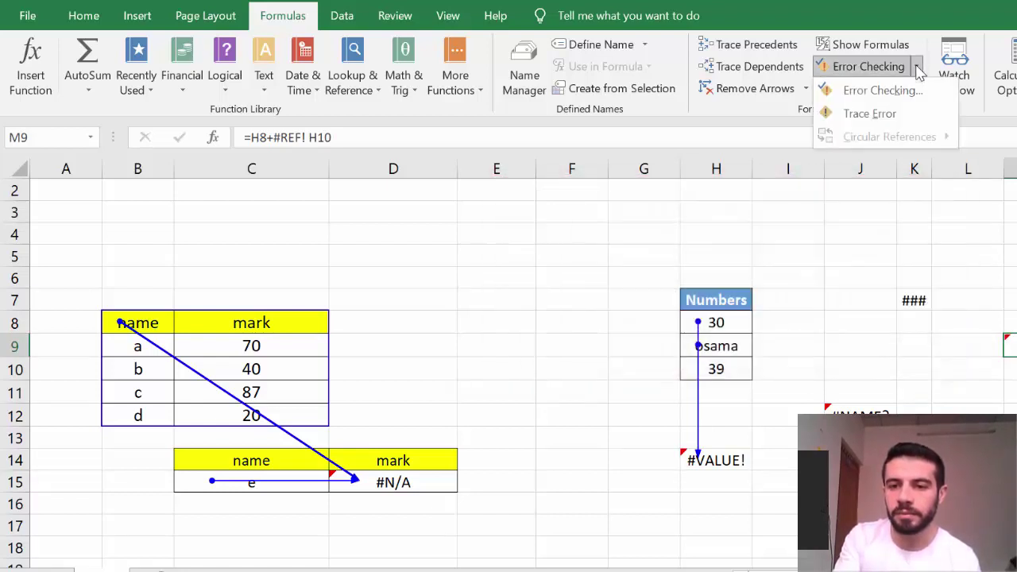
click(872, 114)
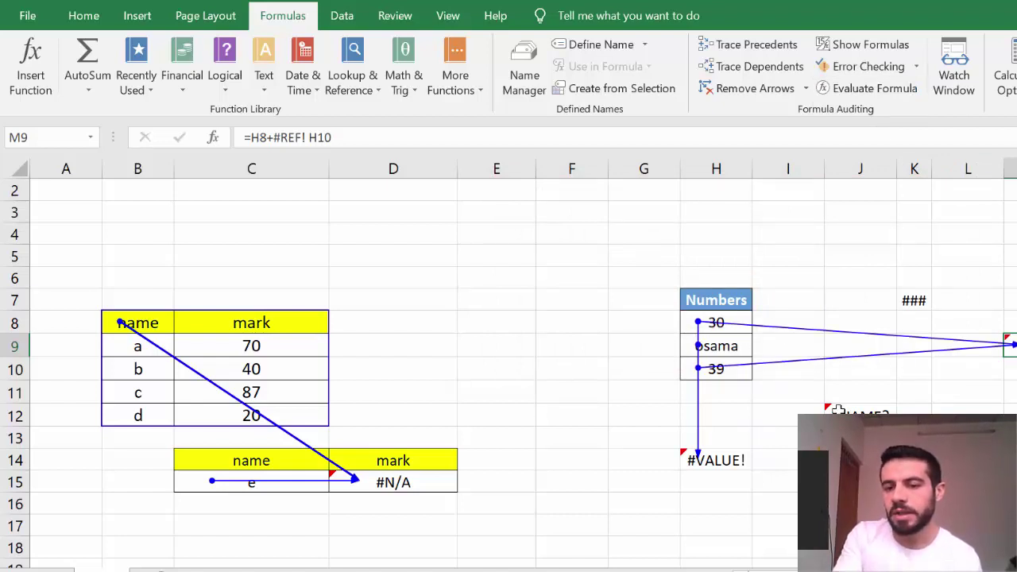
click(750, 88)
click(794, 361)
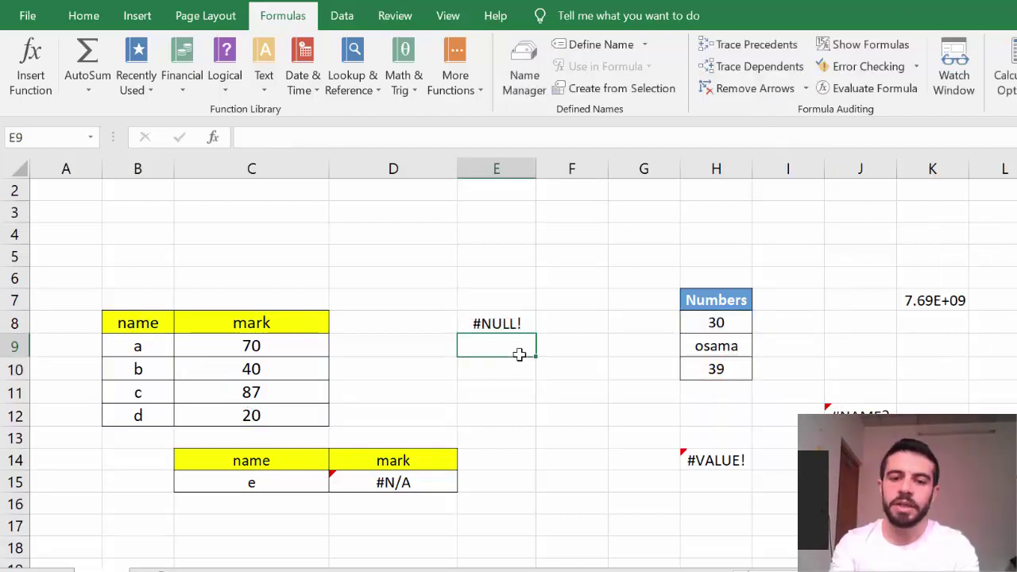